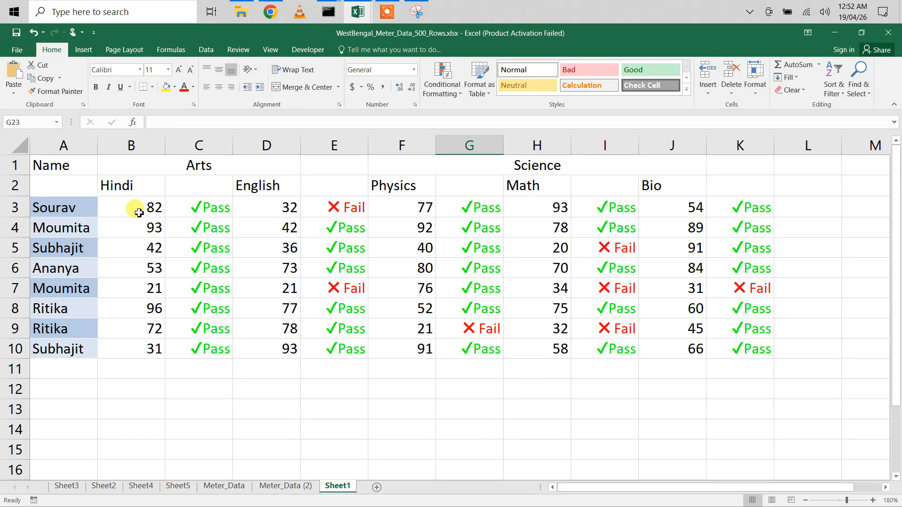
- Select the Hindi marks and the adjacent Pass/Fail results on Sheet1 to examine the data
left_click_drag(131, 207, 140, 346)
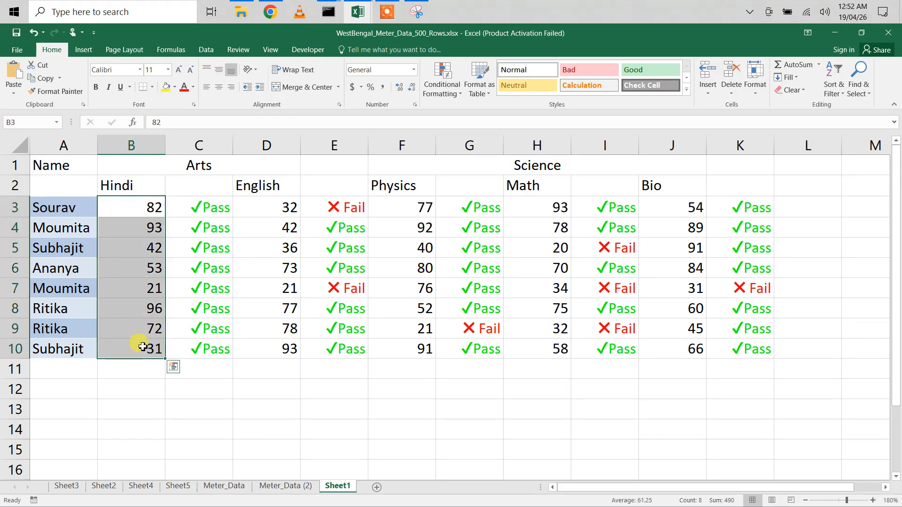
left_click_drag(195, 209, 207, 348)
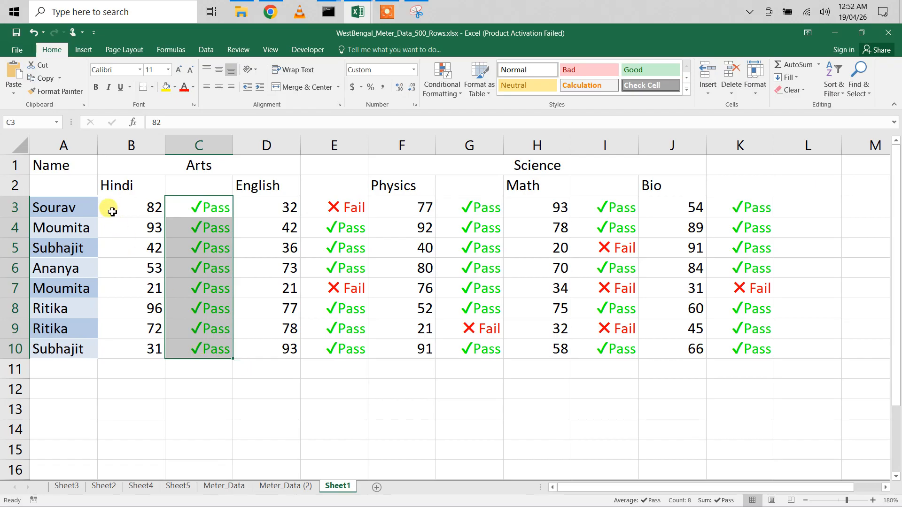
left_click_drag(121, 208, 136, 361)
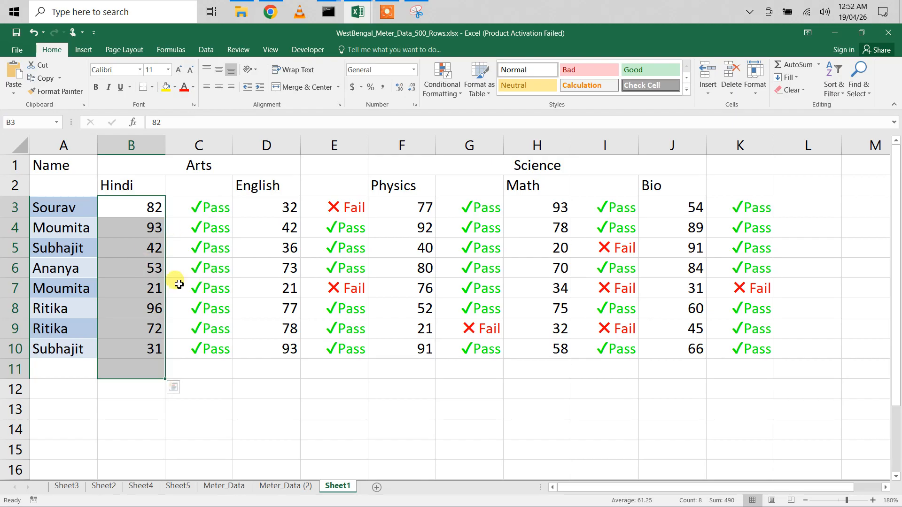
left_click(187, 203)
left_click_drag(191, 228, 207, 360)
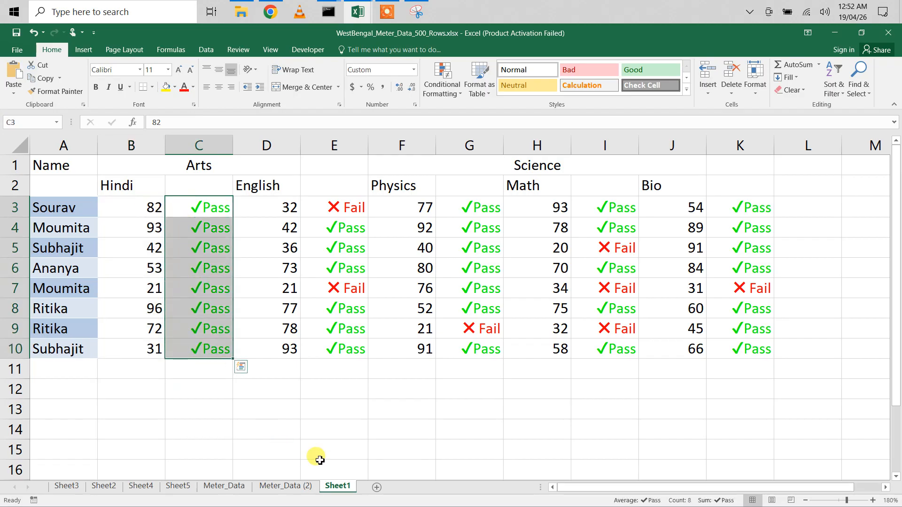
- Add a new worksheet and rename it Helper
left_click(376, 488)
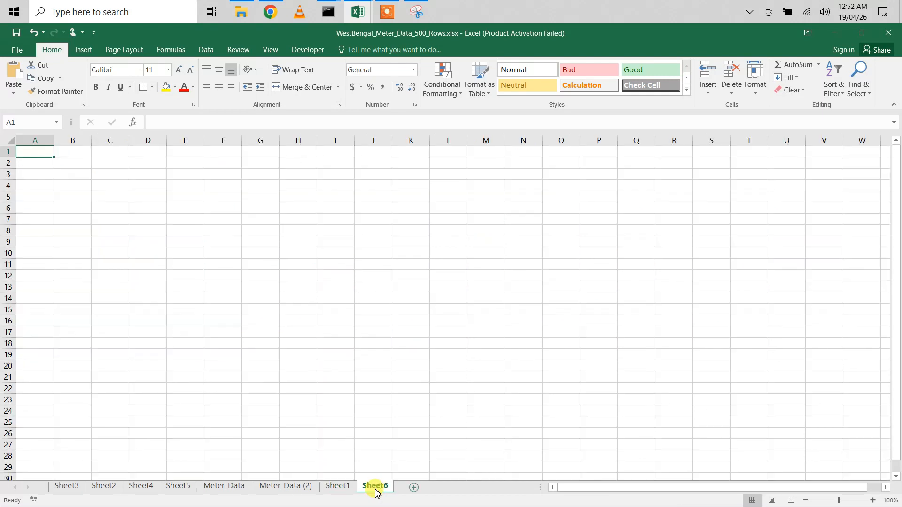
right_click(375, 490)
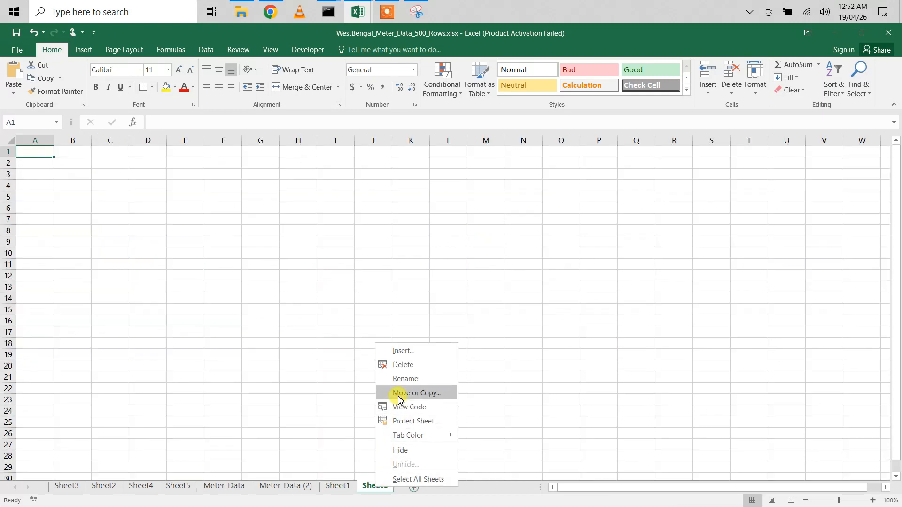
left_click(402, 379)
type("Theb")
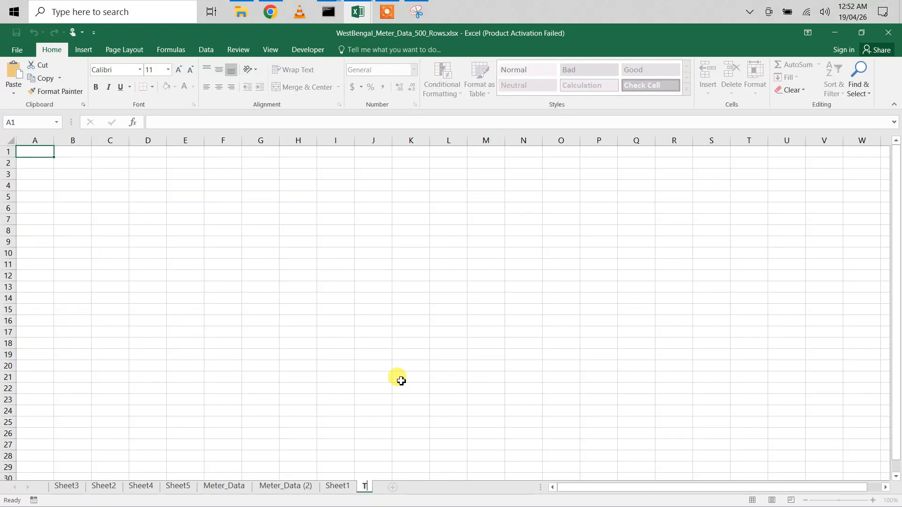
key("BackSpace")
type("n&")
key("BackSpace")
key("BackSpace")
key("BackSpace")
key("BackSpace")
key("BackSpace")
type("Helper")
left_click(413, 468)
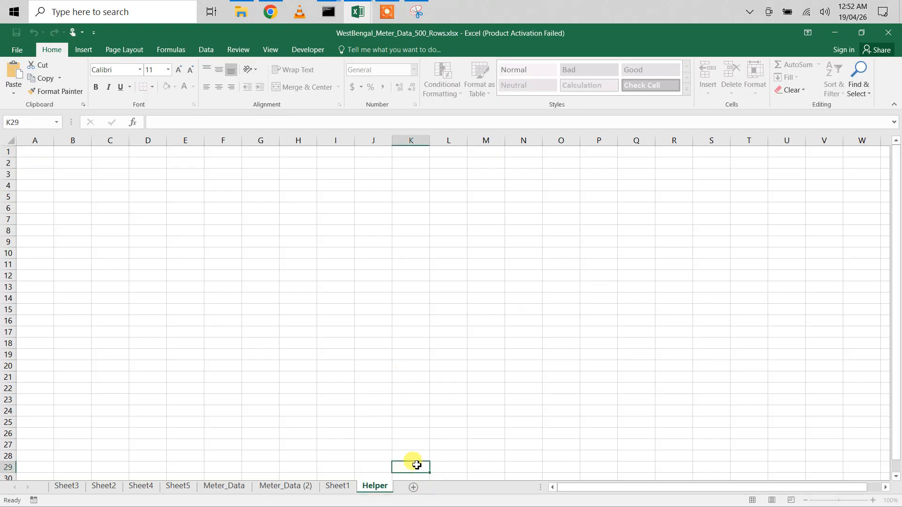
- Add another new worksheet
left_click(413, 489)
right_click(411, 490)
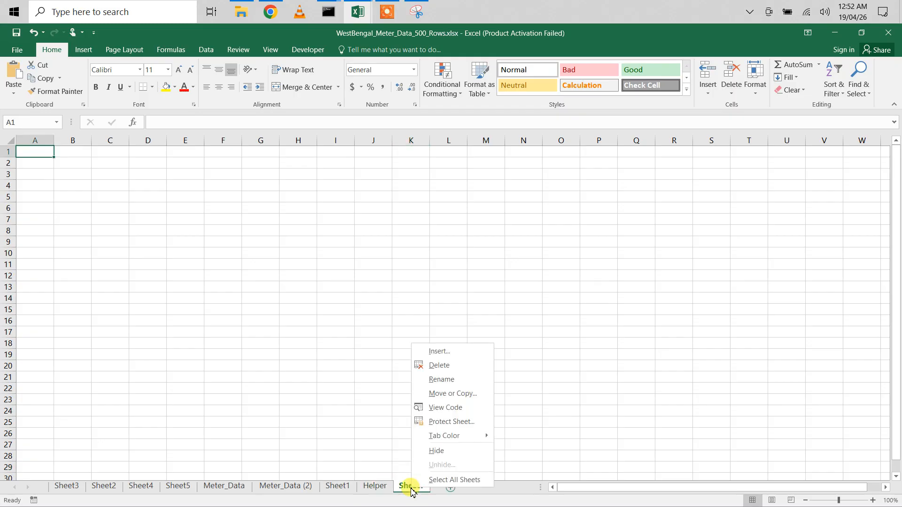
left_click(446, 393)
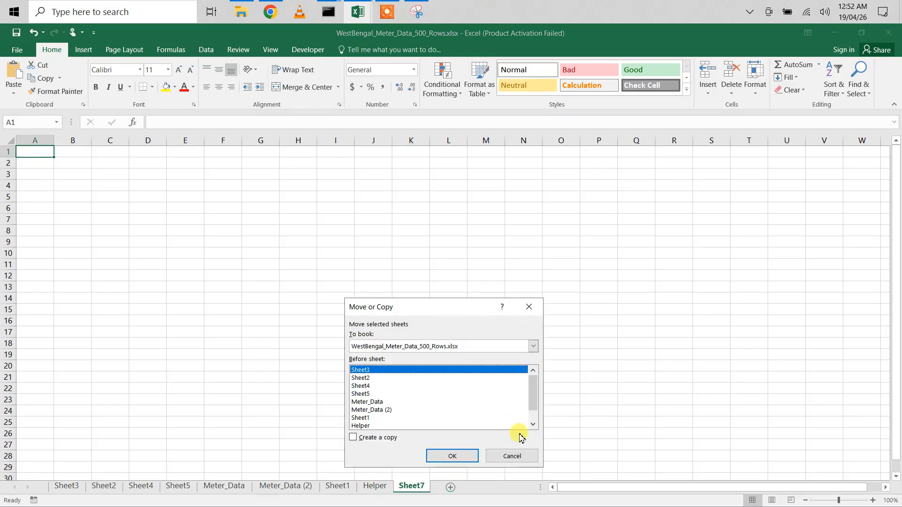
left_click(514, 456)
- Rename the new worksheet Then&There
right_click(415, 494)
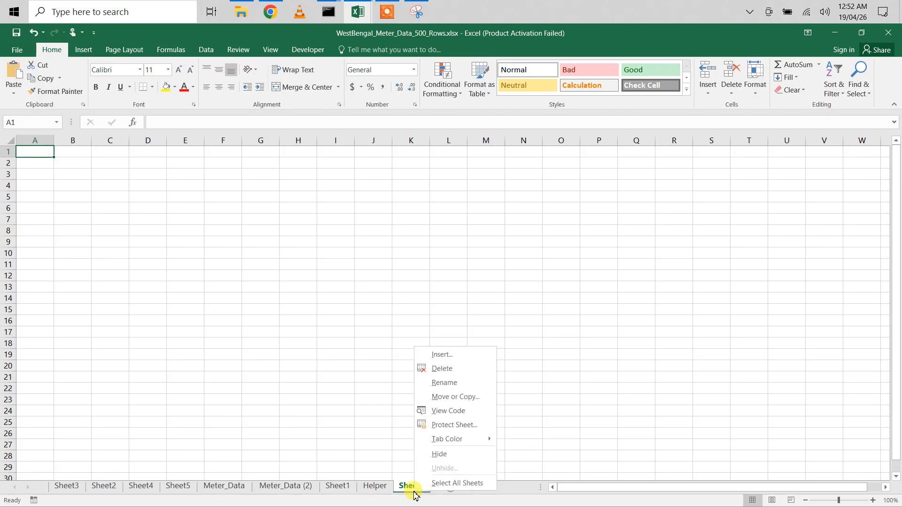
left_click(443, 383)
type("The")
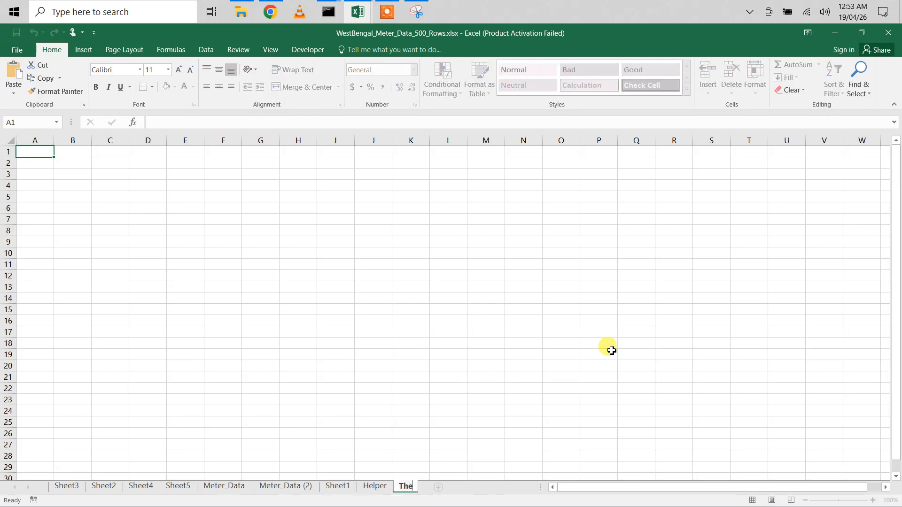
type("n&There")
left_click(411, 399)
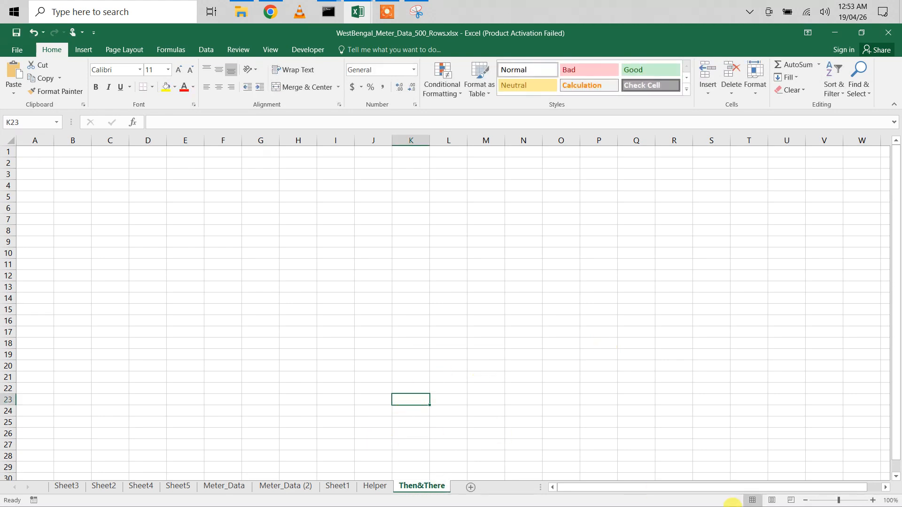
- Zoom in on the Then&There sheet and zoom the Helper sheet to 210%
left_click(872, 500)
left_click(872, 501)
left_click(873, 500)
left_click(873, 500)
left_click(872, 501)
left_click(872, 500)
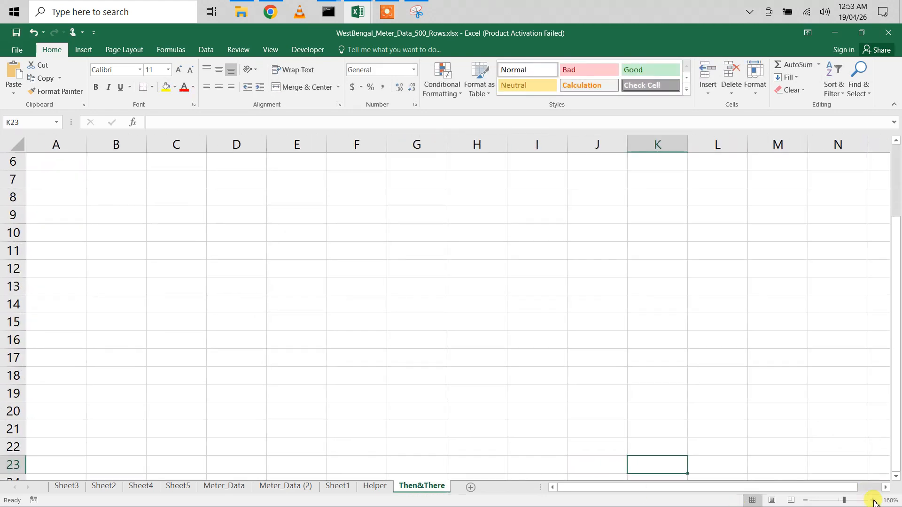
left_click(872, 500)
left_click(872, 500)
left_click(872, 501)
left_click(376, 486)
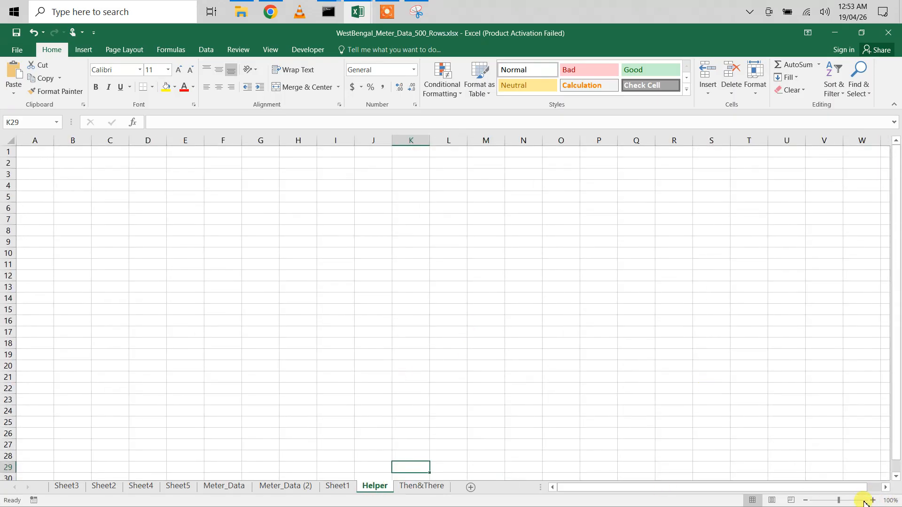
left_click(872, 500)
left_click(873, 500)
left_click(873, 500)
left_click(873, 500)
left_click(873, 500)
left_click(872, 500)
left_click(872, 500)
left_click(873, 500)
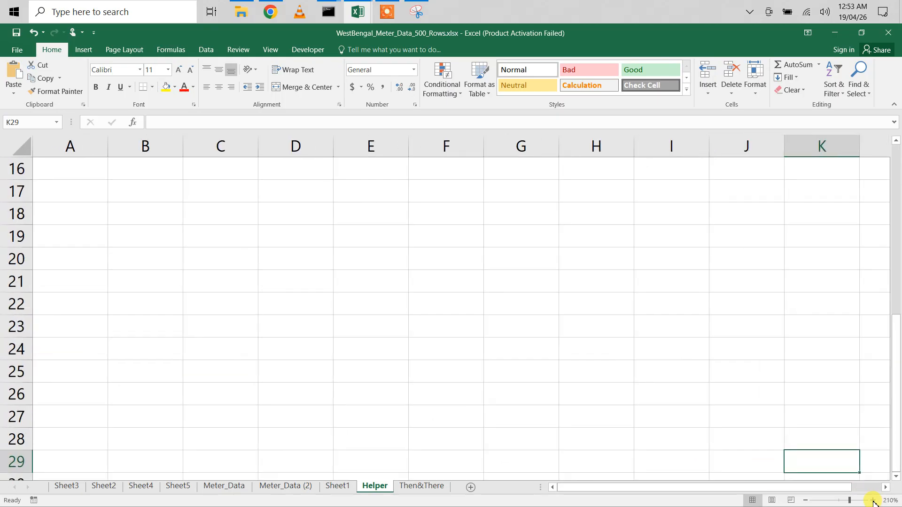
scroll(551, 298, "up", 5)
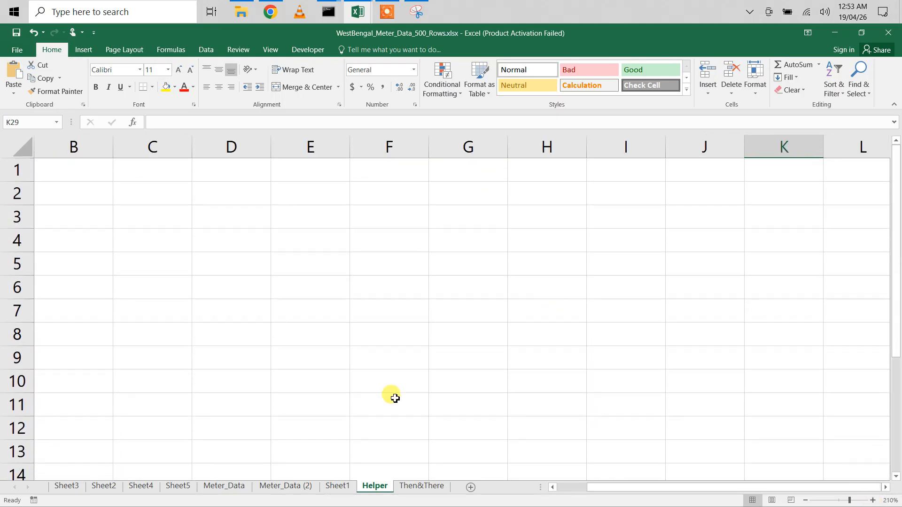
- Copy the Name column A1:A10 from Sheet1 into cell A1 of the Helper sheet
left_click(337, 486)
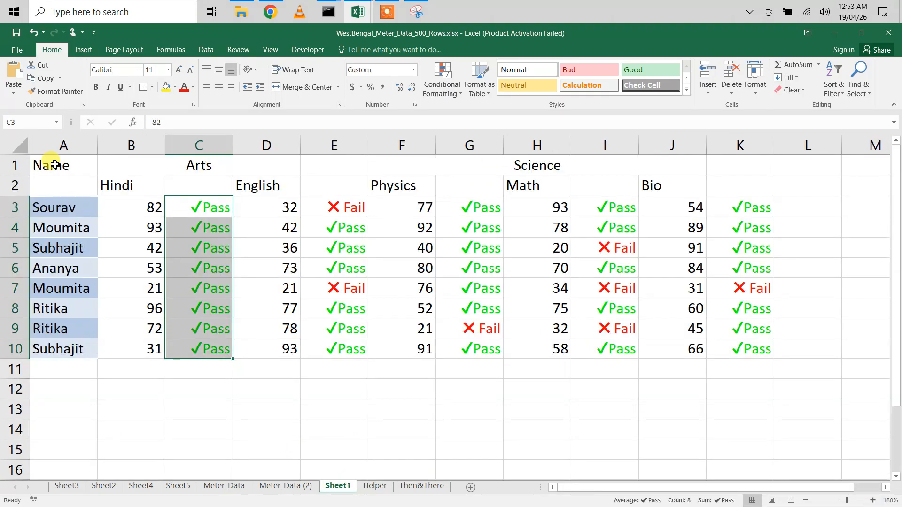
left_click_drag(55, 165, 55, 342)
key("ctrl+c")
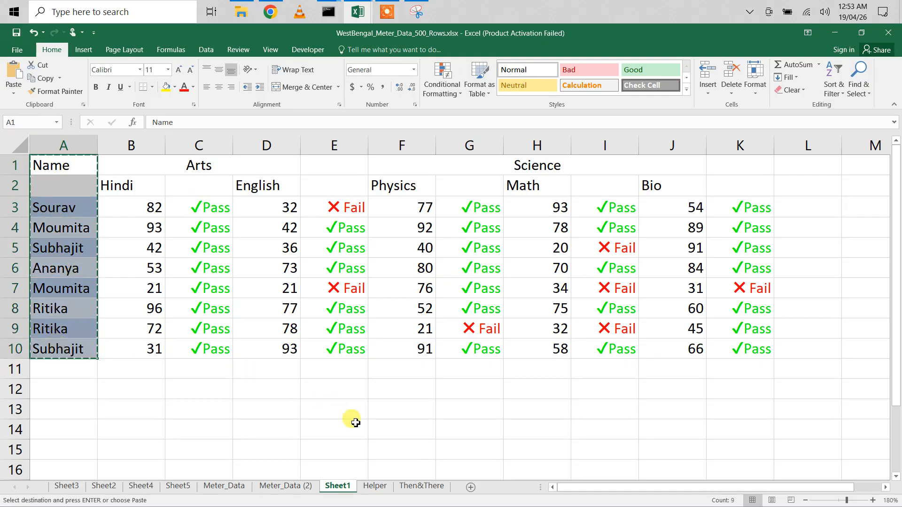
left_click(374, 486)
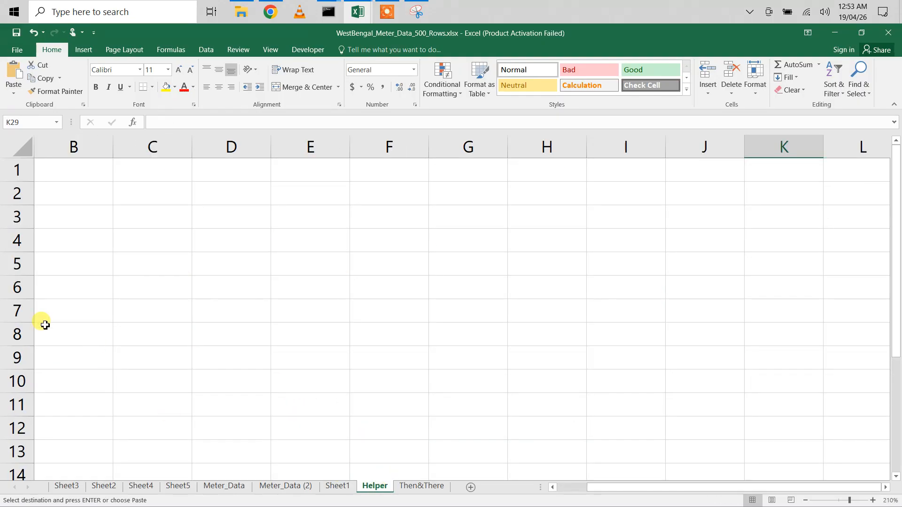
left_click(97, 196)
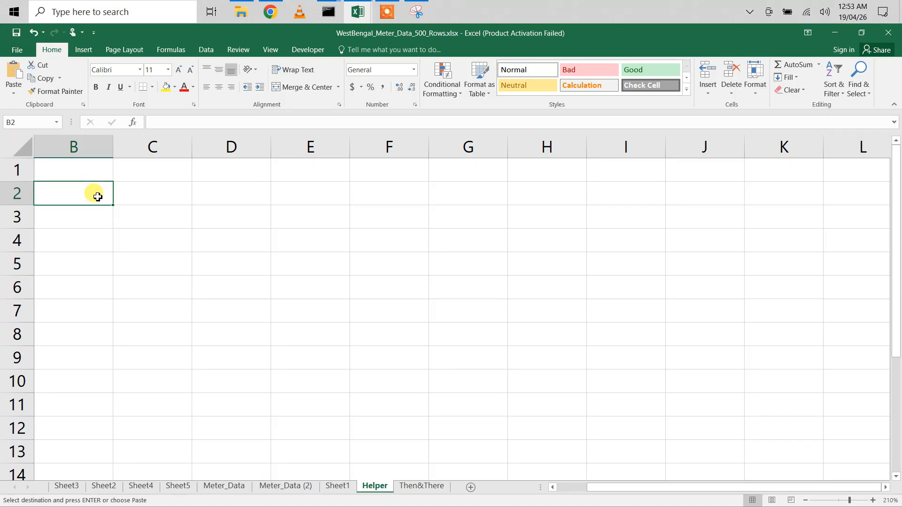
scroll(66, 177, "left", 2)
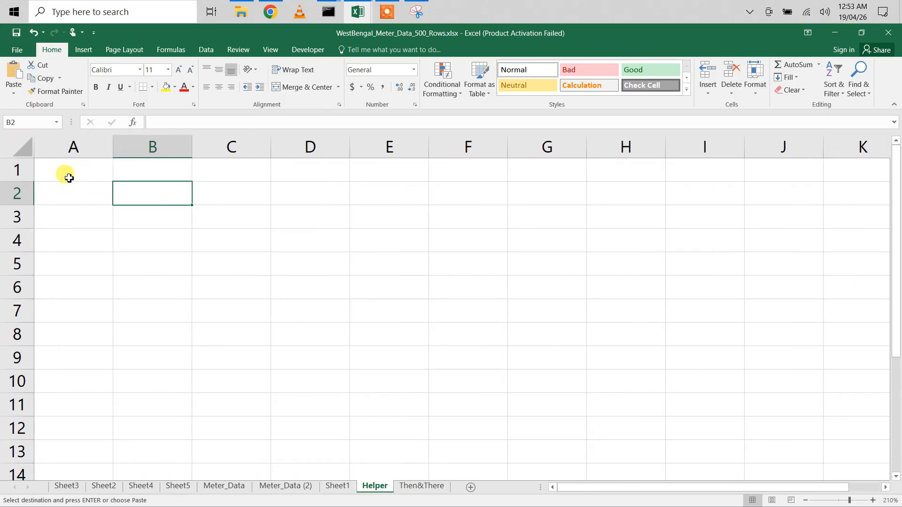
left_click(52, 169)
key("ctrl+v")
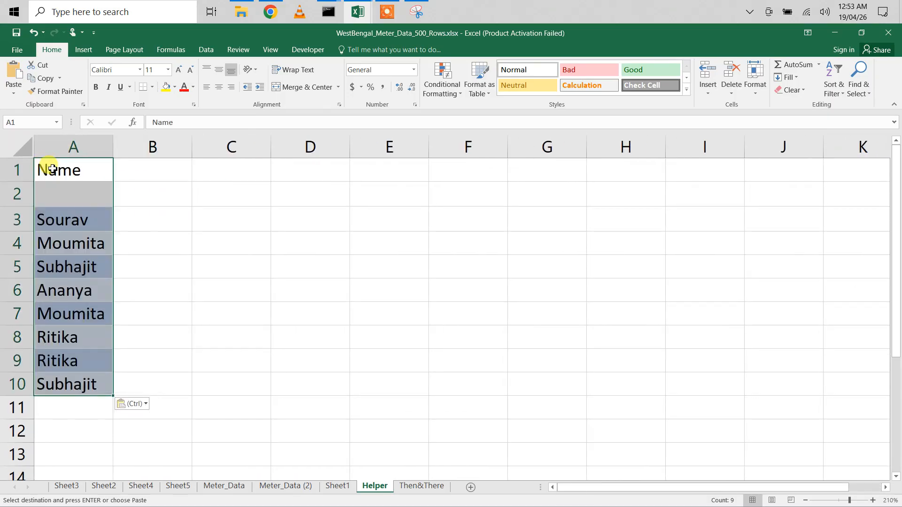
- Copy the subject header rows B1:J2 from Sheet1 into cell B1 of the Helper sheet
left_click(338, 486)
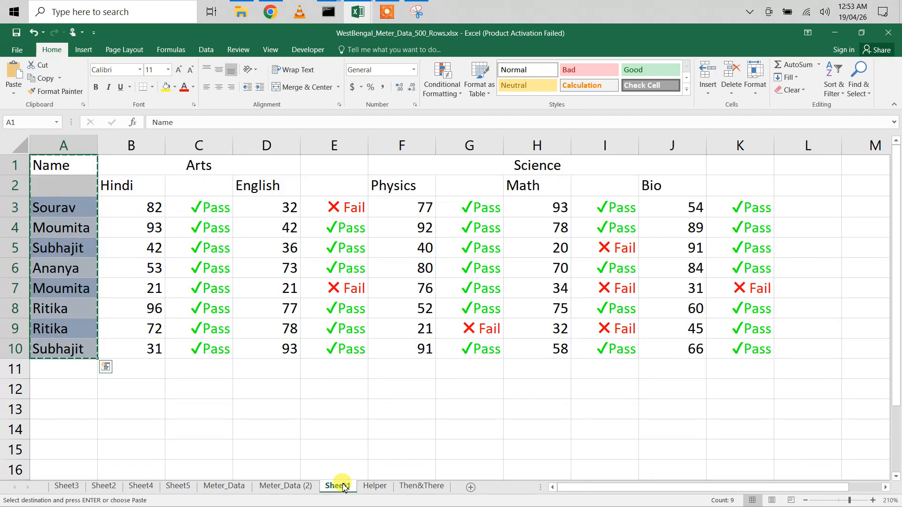
left_click_drag(125, 161, 594, 185)
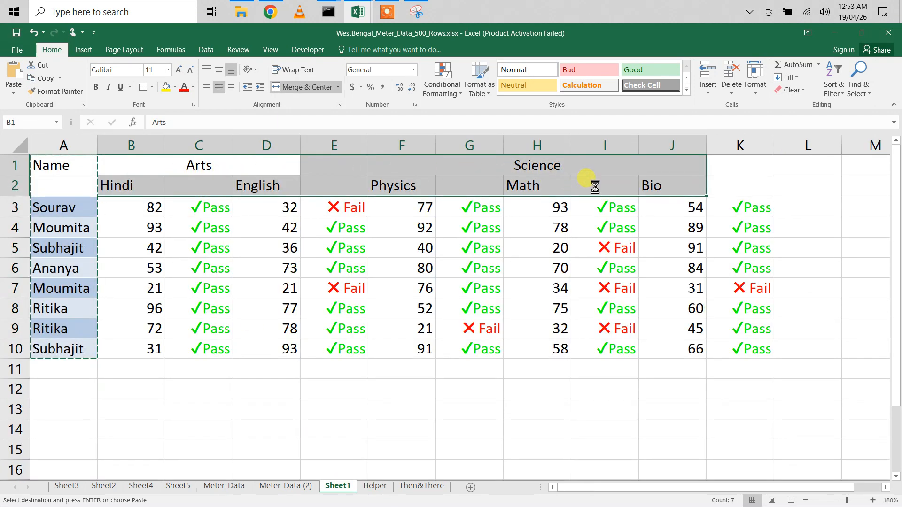
key("ctrl+c")
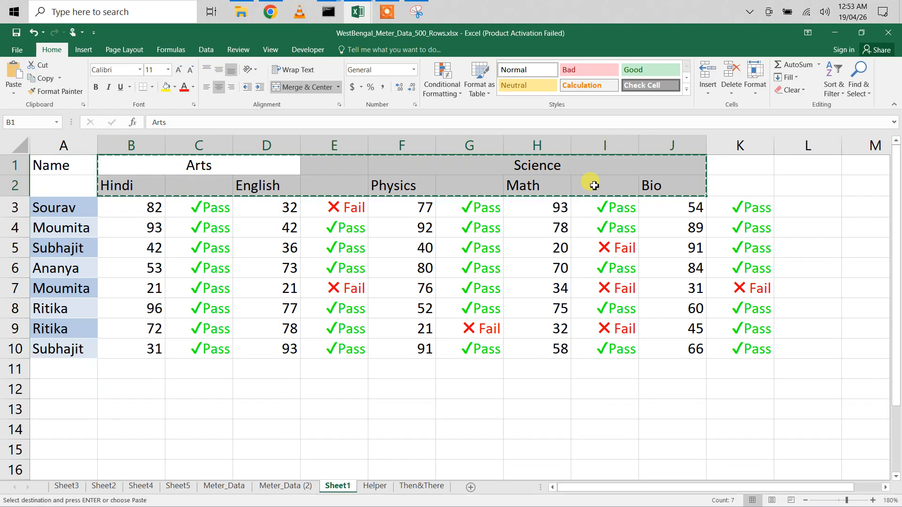
left_click(376, 486)
left_click(153, 173)
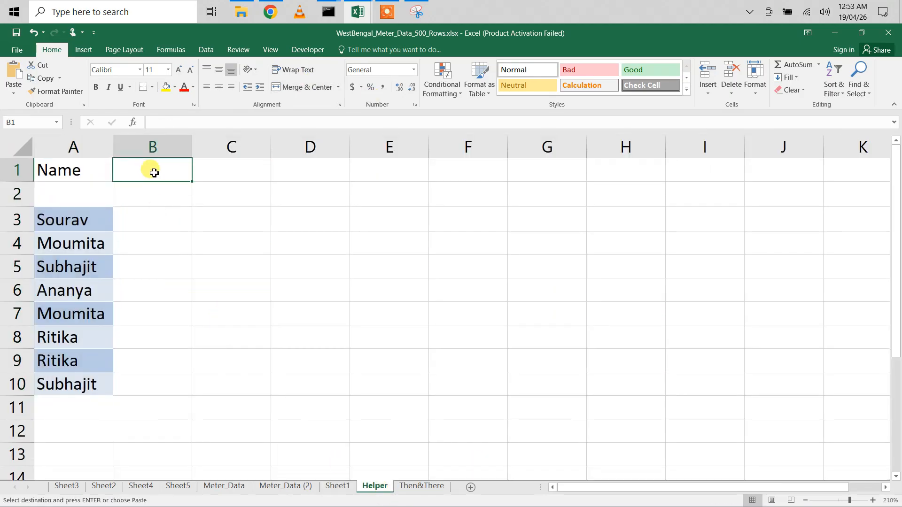
key("ctrl+v")
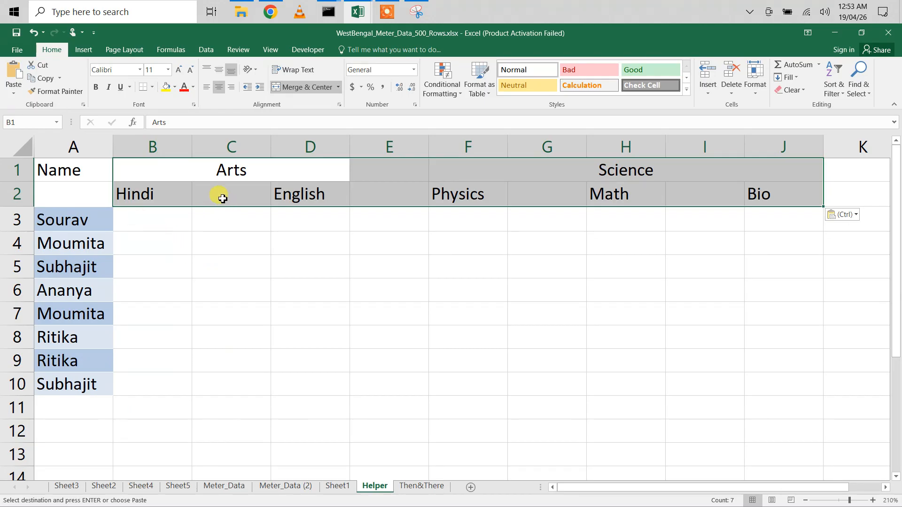
- Delete the empty columns C, E, G and I between the subject headers on the Helper sheet
left_click(222, 195)
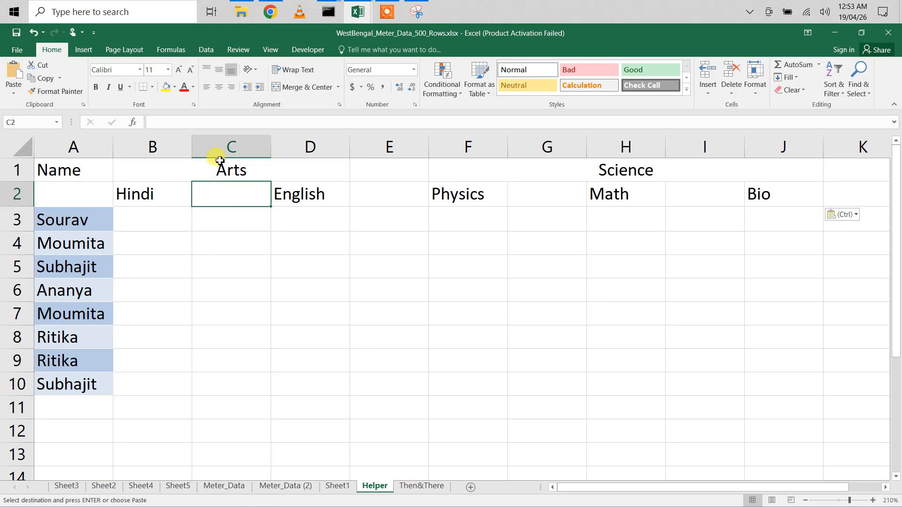
left_click(222, 145)
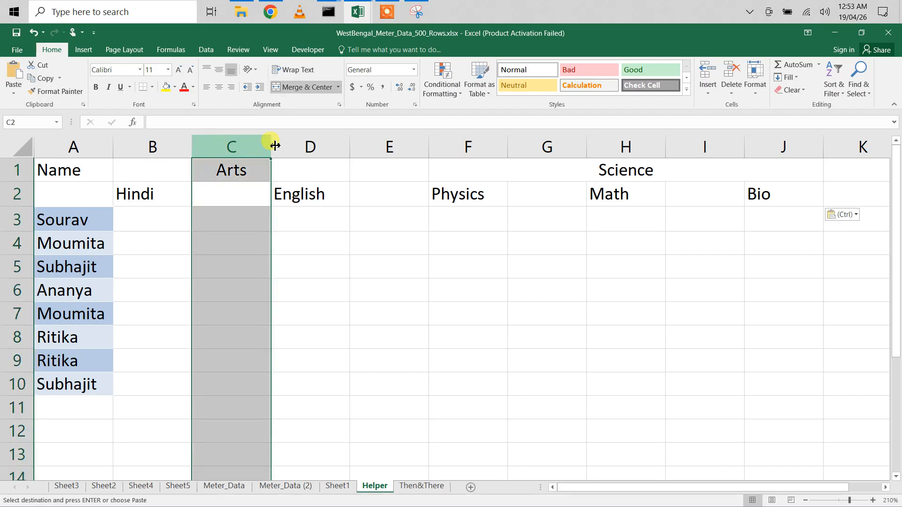
left_click(379, 147, "ctrl")
left_click(545, 145, "ctrl")
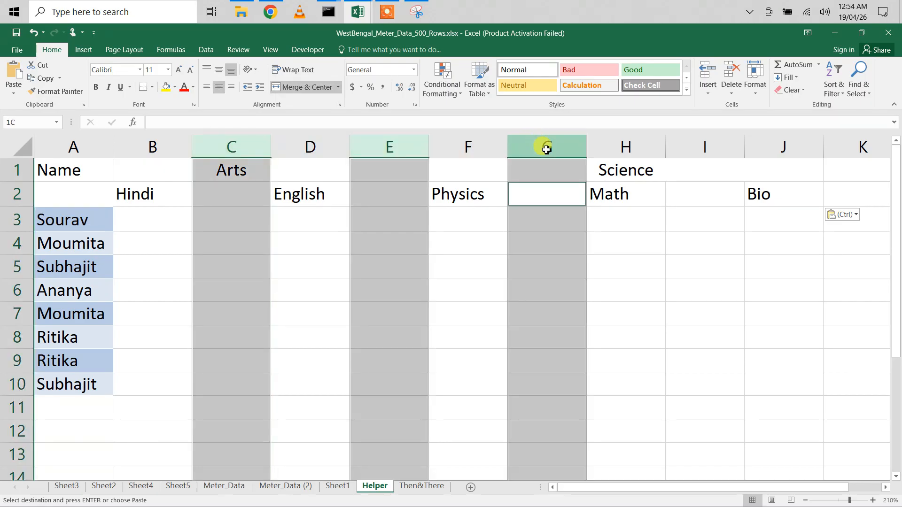
left_click(709, 148, "ctrl")
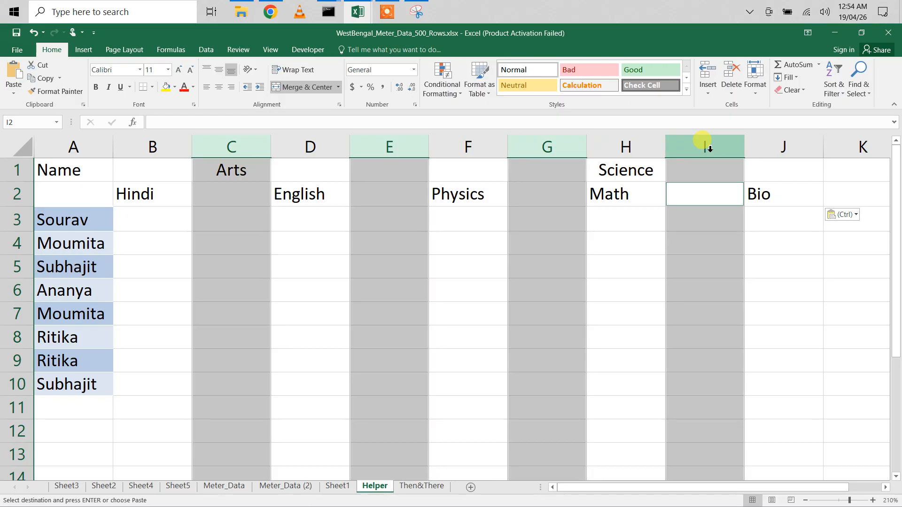
key("Escape")
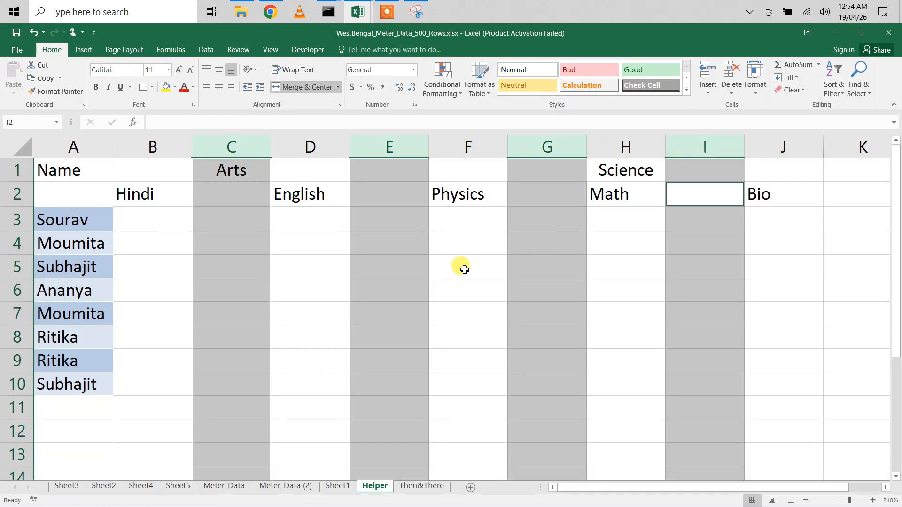
right_click(391, 243)
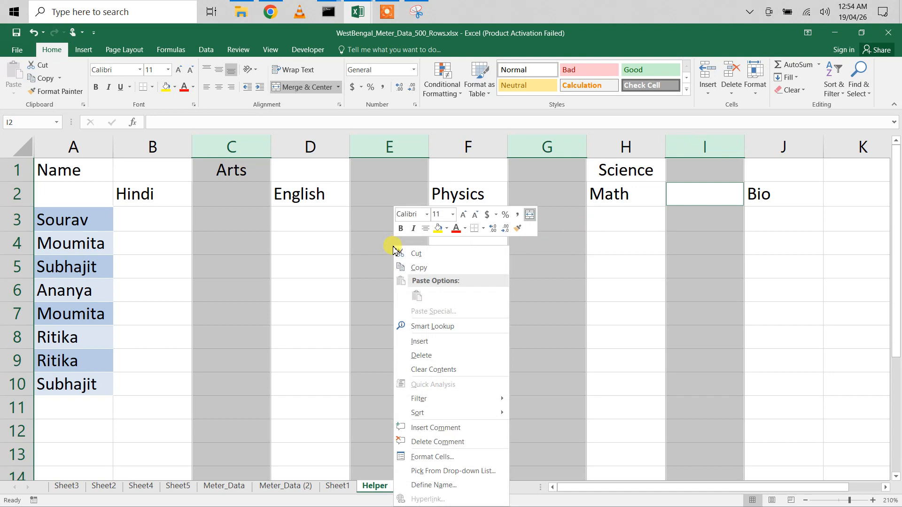
left_click(423, 356)
left_click(323, 323)
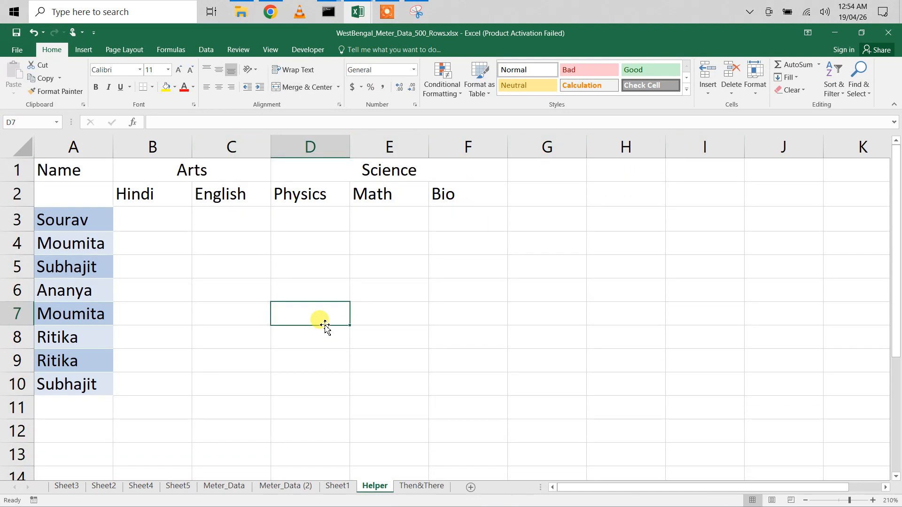
- Fill B3:F10 with the formula =RANDBETWEEN(12,98) to generate random marks
left_click_drag(162, 218, 431, 392)
type("=rand")
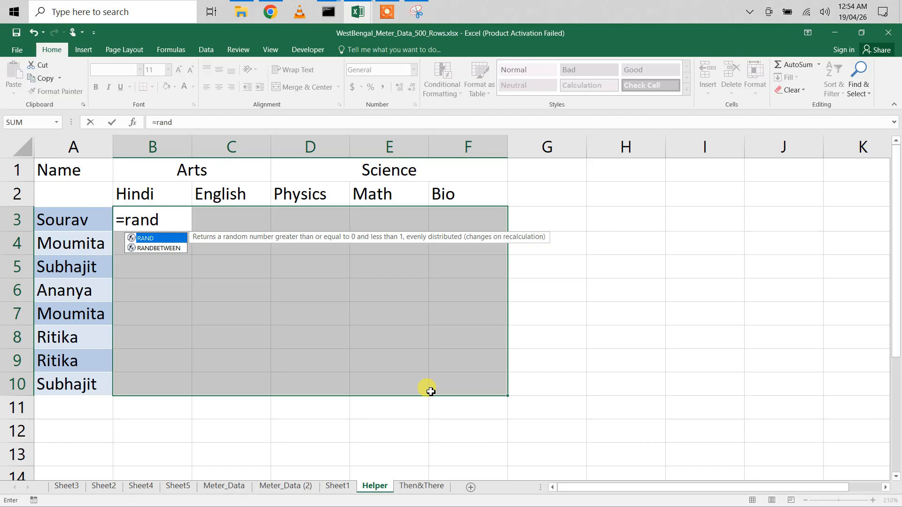
key("Down")
key("Tab")
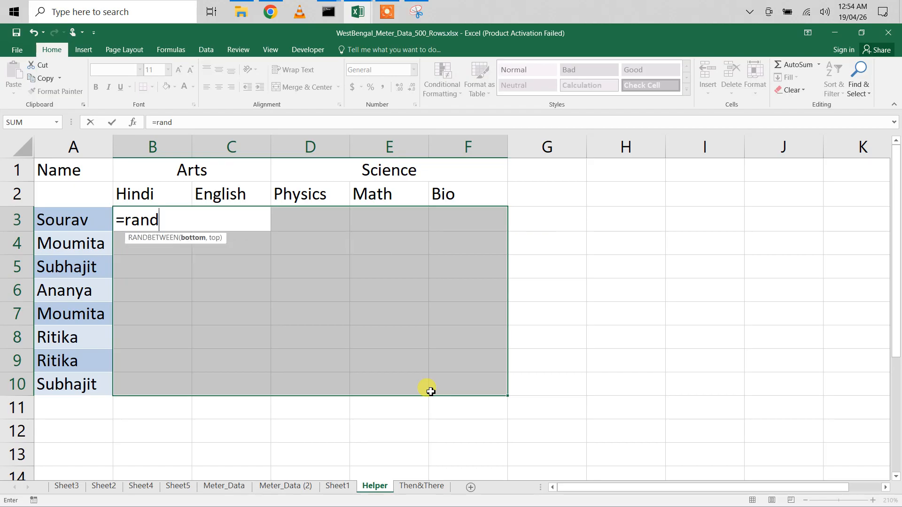
type("1")
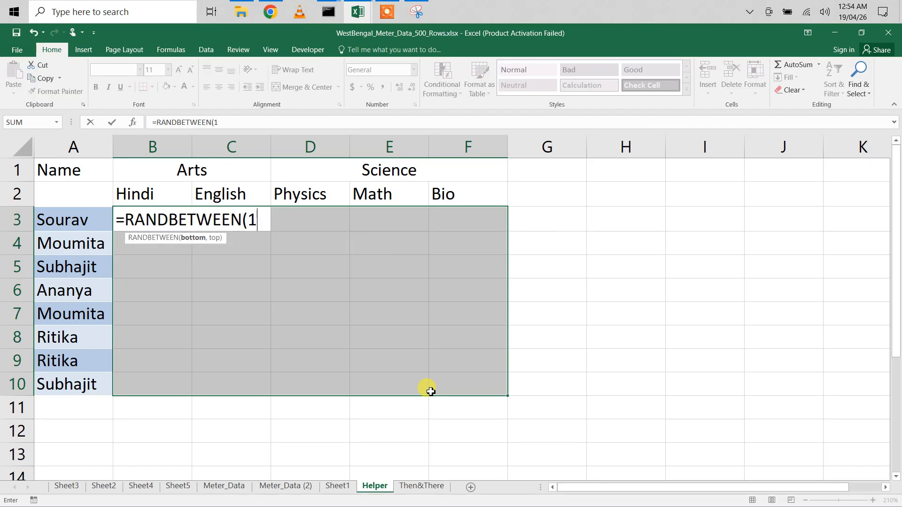
type("2,")
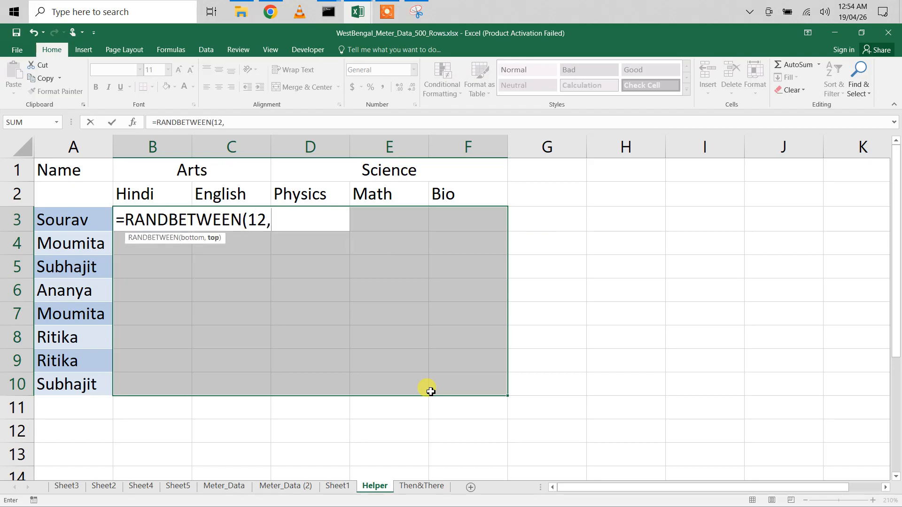
type("98)")
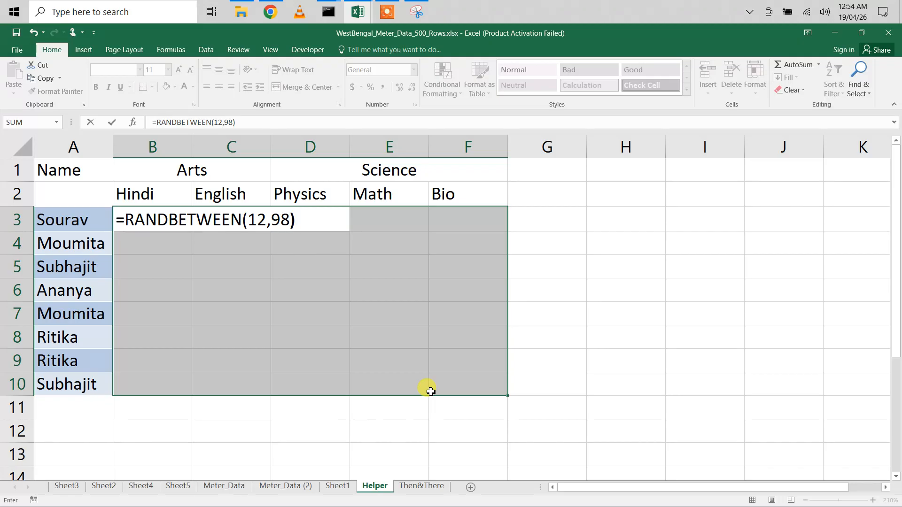
key("ctrl+Return")
- Convert the B3:F10 marks to static numbers by pasting them back as values only
key("ctrl+c")
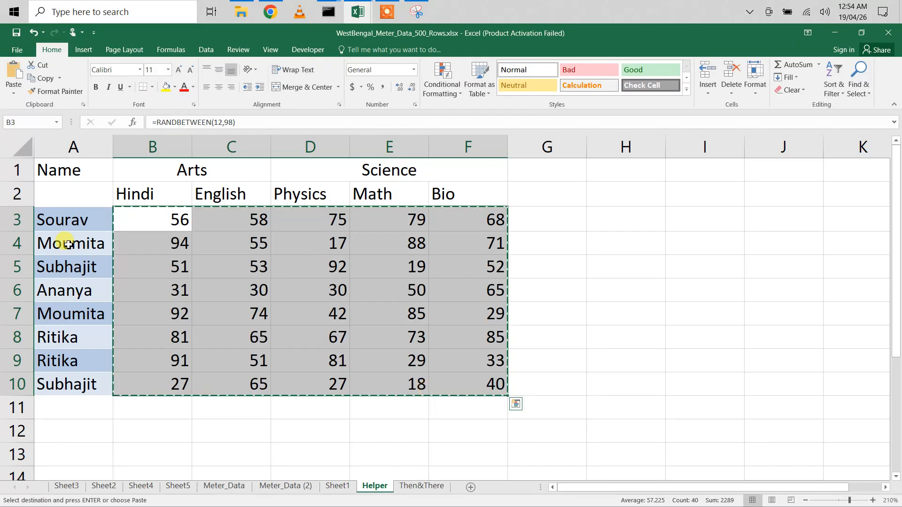
left_click(13, 99)
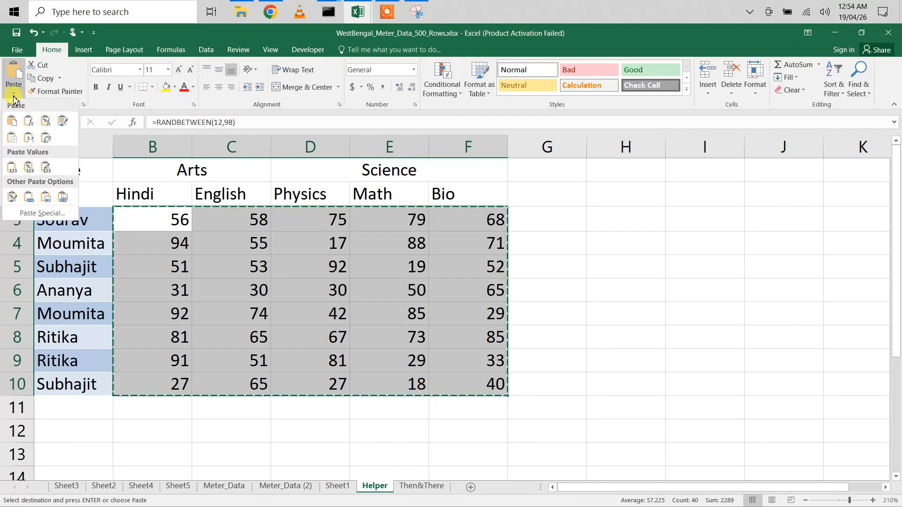
left_click(43, 213)
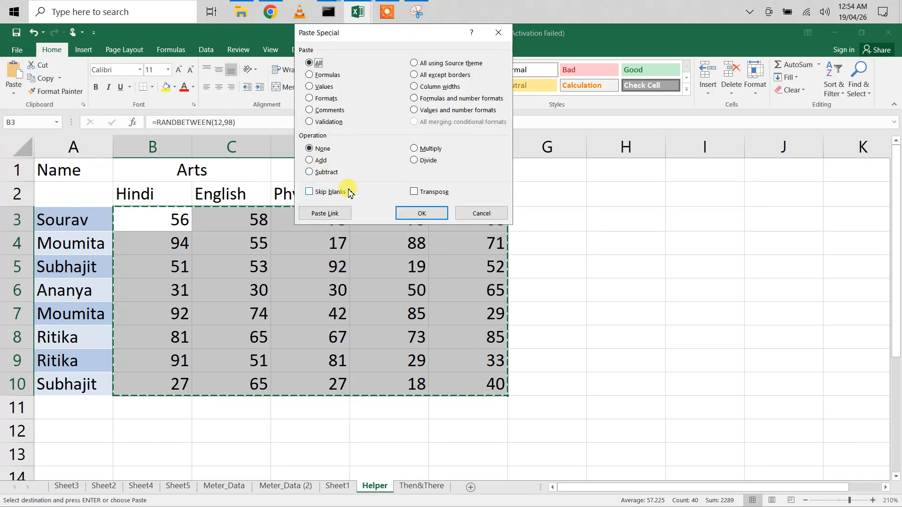
left_click(323, 87)
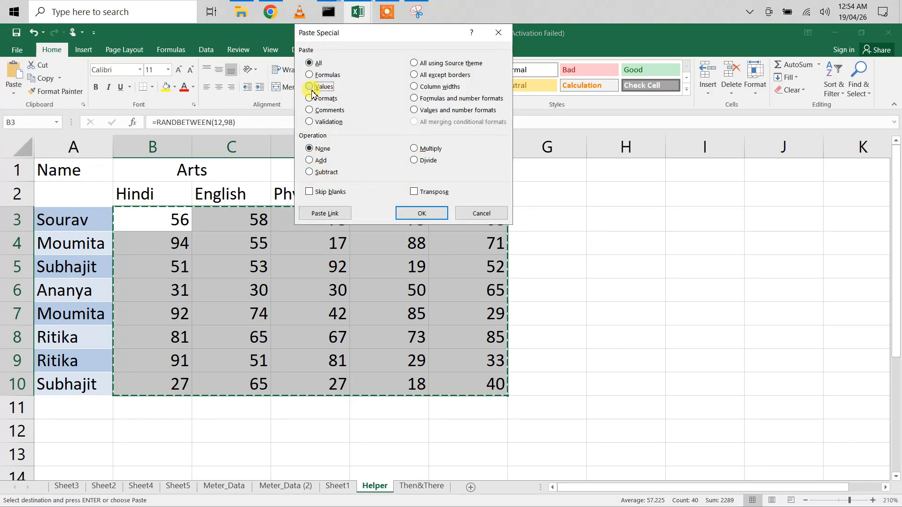
left_click(419, 210)
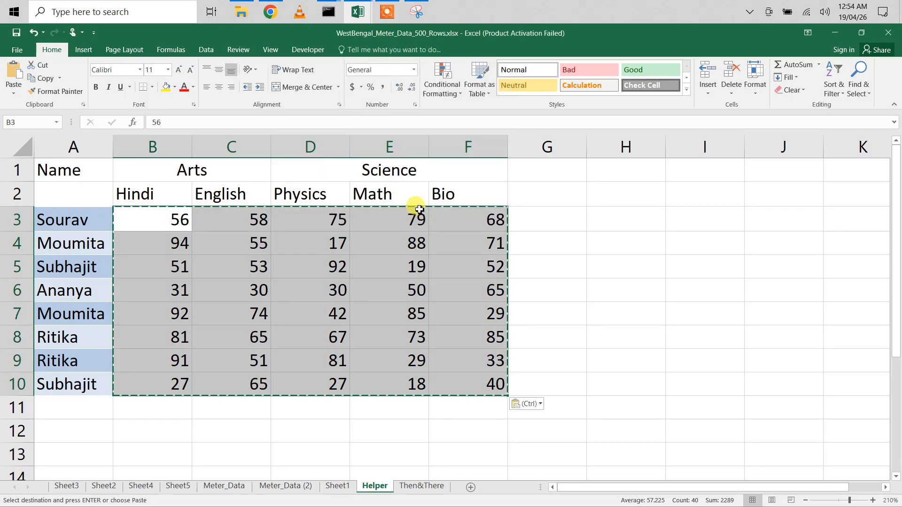
left_click(324, 317)
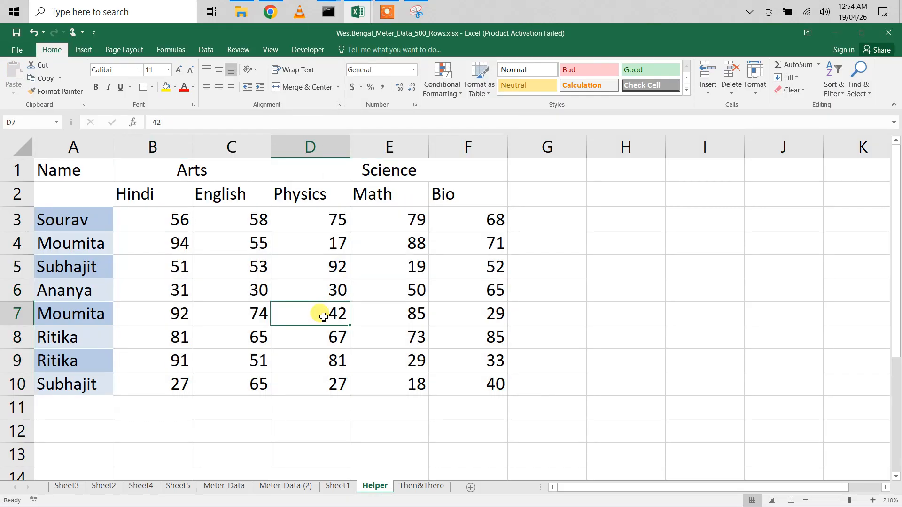
- Insert blank columns after Hindi and after English, at columns C and E
left_click(253, 290)
left_click(176, 292)
left_click(255, 289)
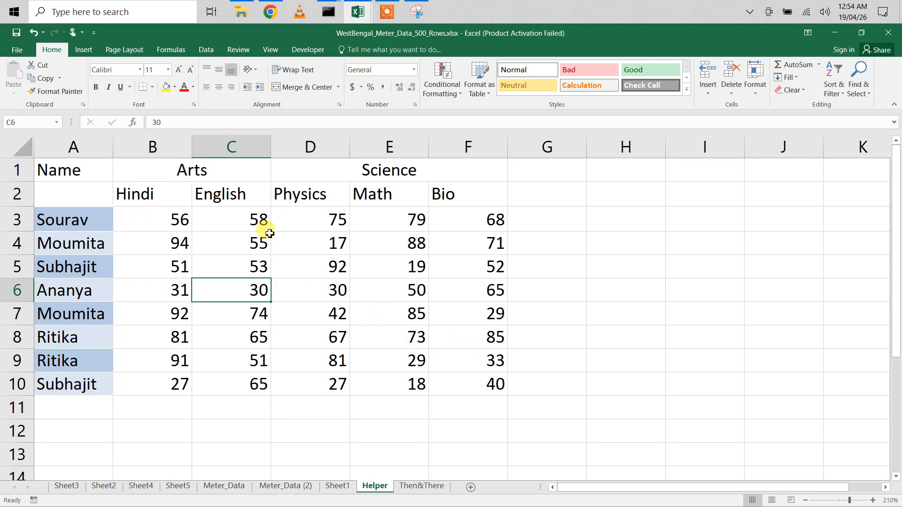
left_click(228, 148)
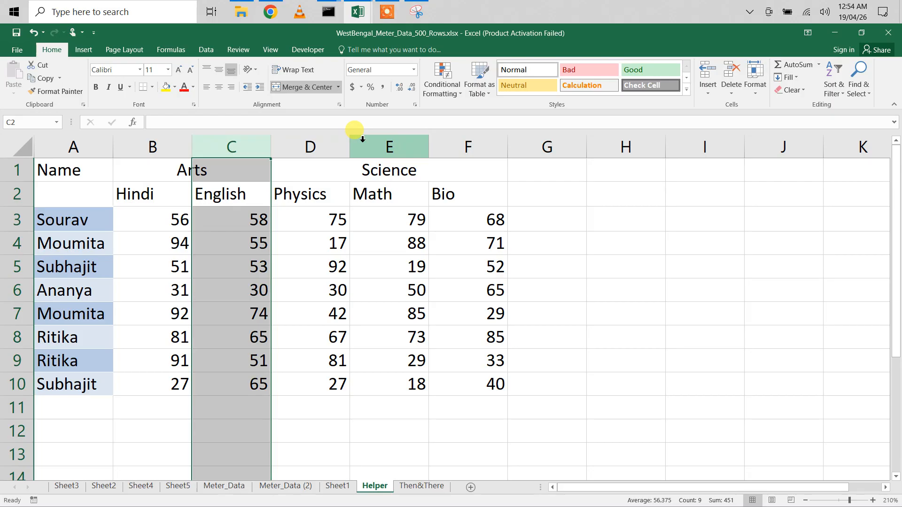
left_click(213, 220)
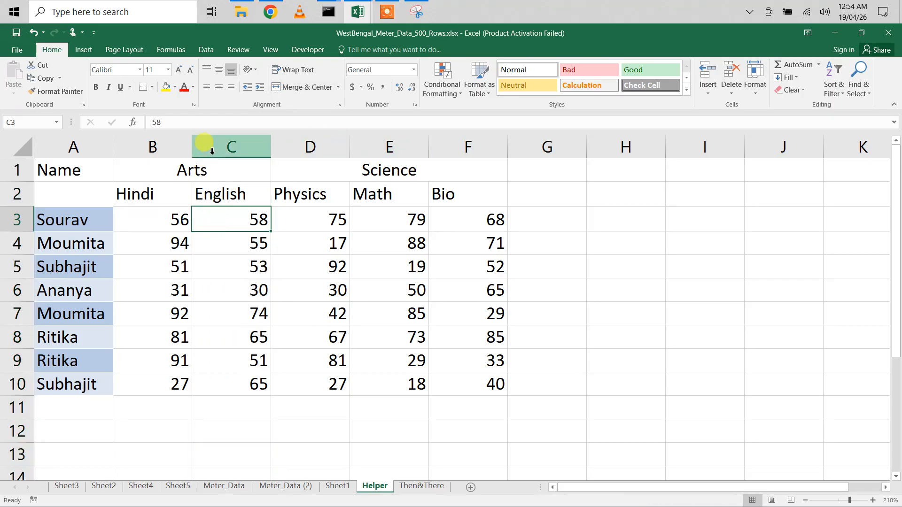
left_click(212, 150)
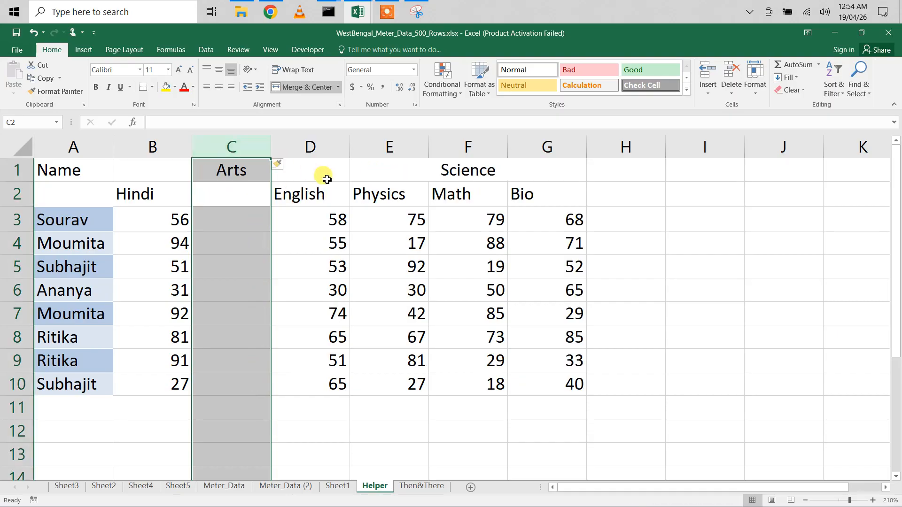
left_click(375, 146)
key("ctrl+shift+plus")
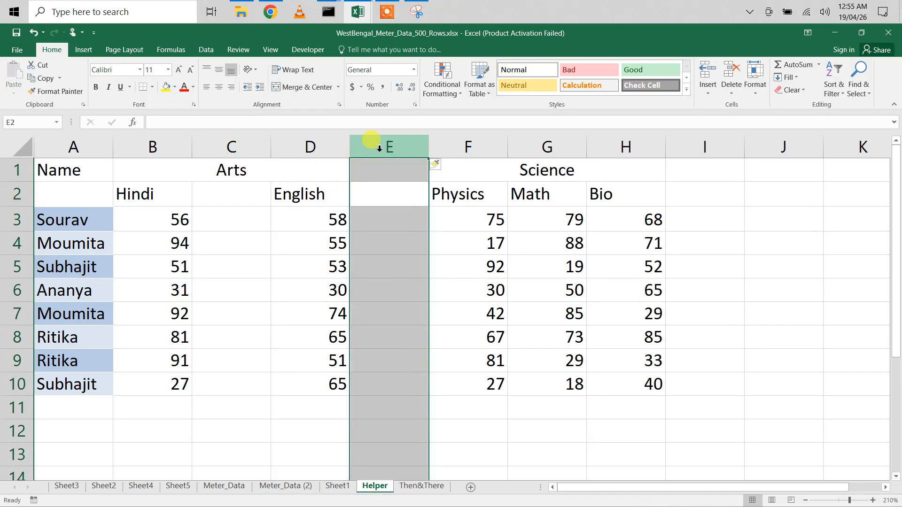
- Insert blank columns after Physics and after Math, at columns G and I
left_click(546, 147)
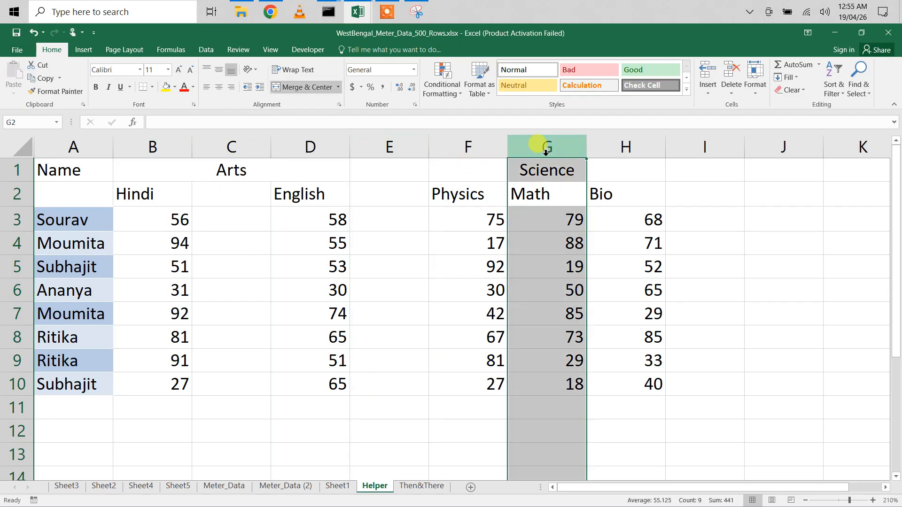
key("ctrl+shift+plus")
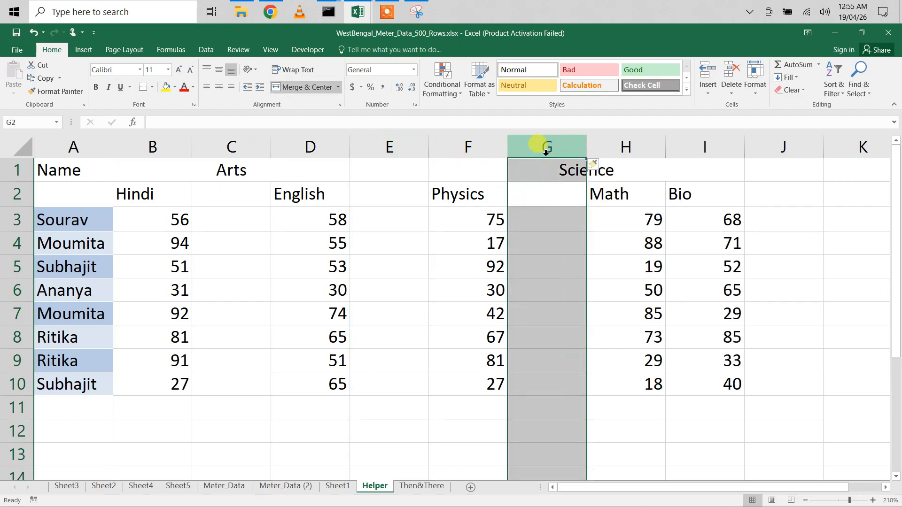
left_click(695, 143)
key("ctrl+shift+plus")
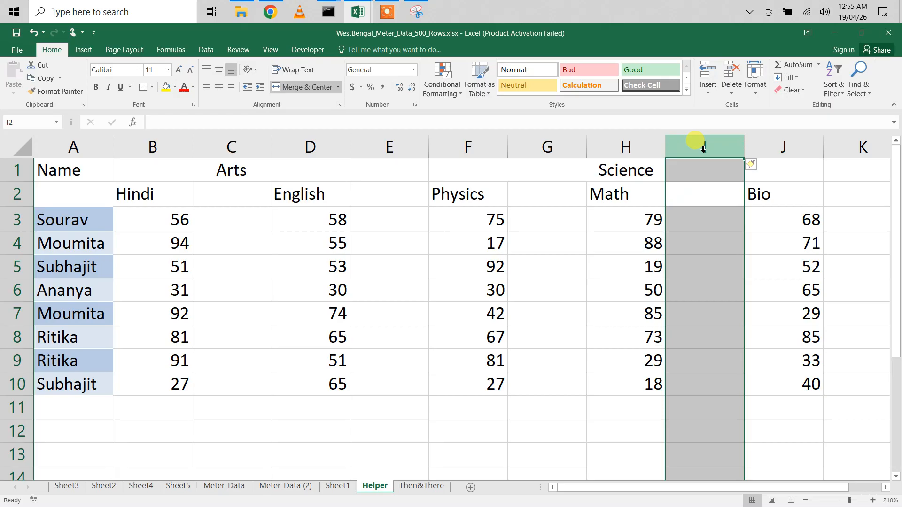
left_click(680, 283)
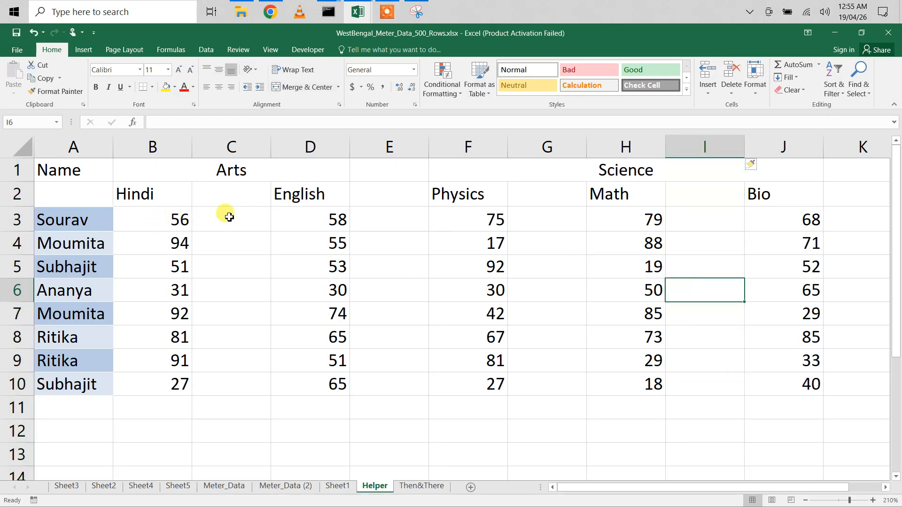
- Copy the Hindi marks into C3:C10 and the English marks into E3:E10
left_click_drag(228, 215, 231, 381)
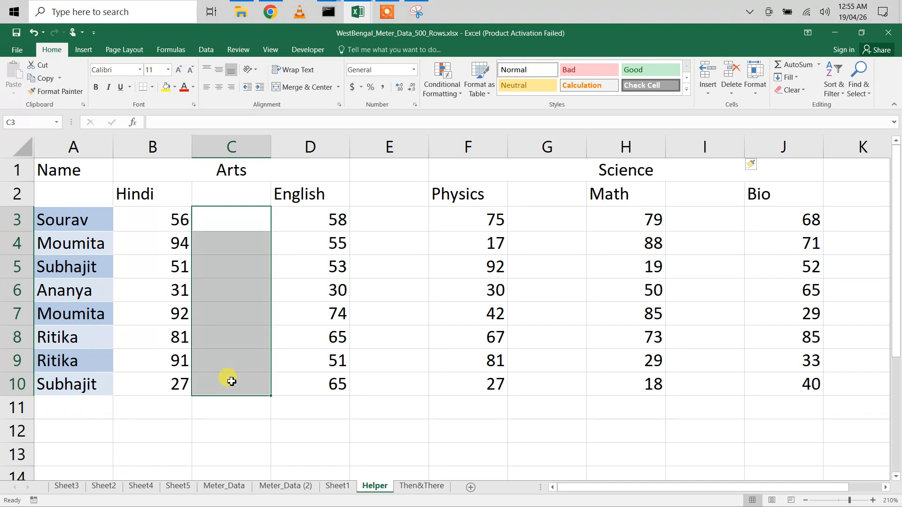
key("ctrl+v")
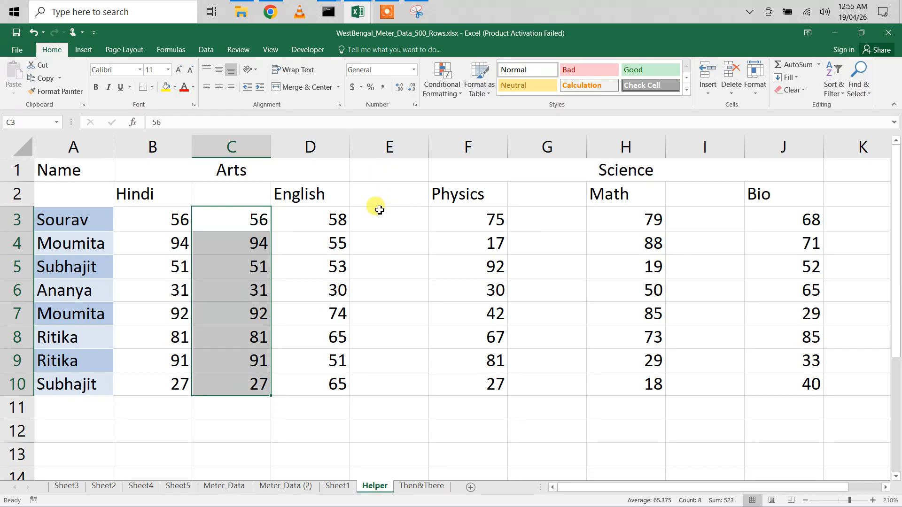
left_click_drag(371, 213, 386, 369)
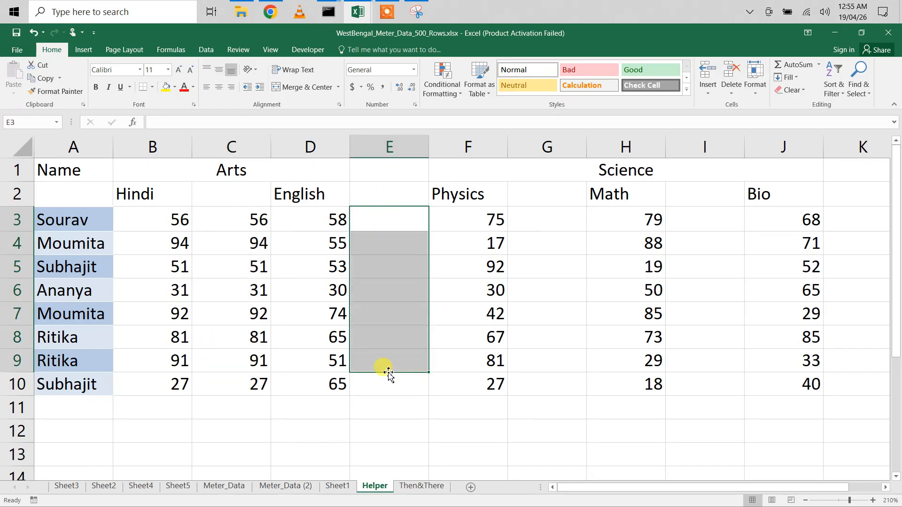
left_click_drag(398, 219, 389, 380)
key("ctrl+r")
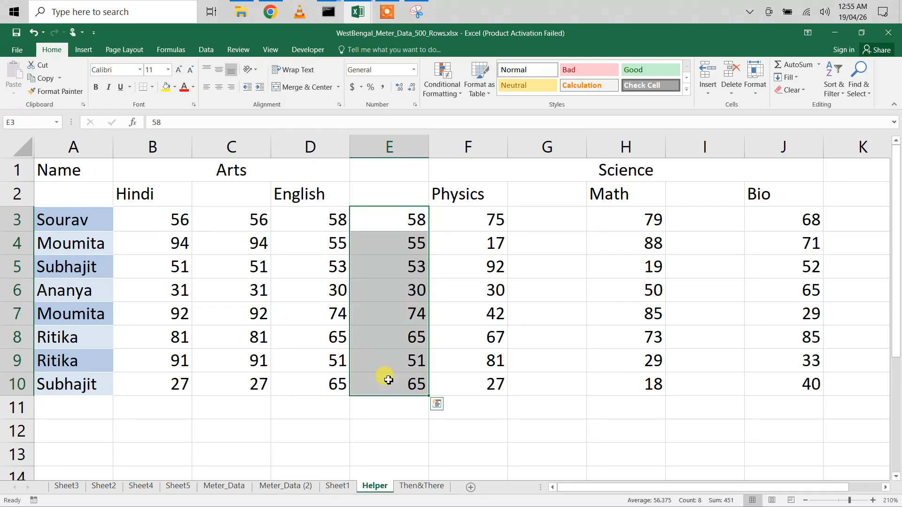
- Fill the Physics, Math and Bio marks right into G3:G10, I3:I10 and K3:K10
left_click(543, 220)
left_click_drag(544, 220, 543, 387)
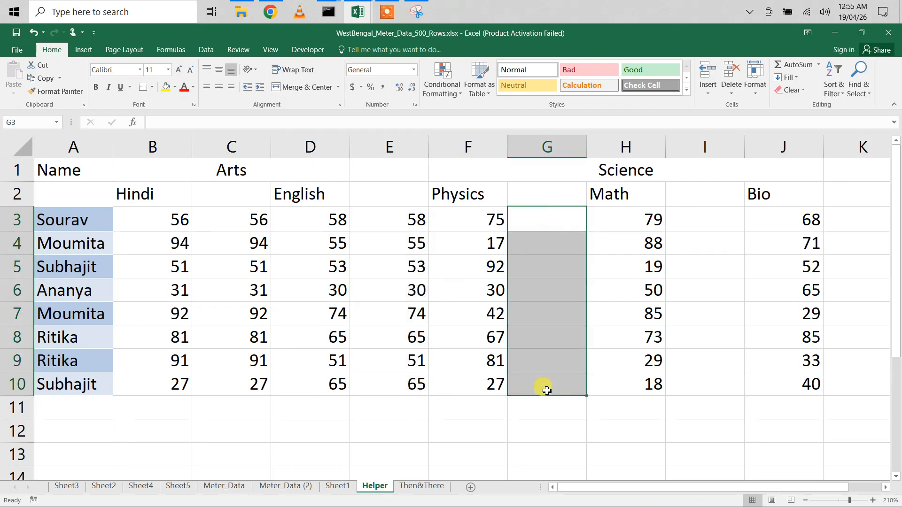
key("ctrl+r")
left_click_drag(704, 216, 706, 384)
key("ctrl+r")
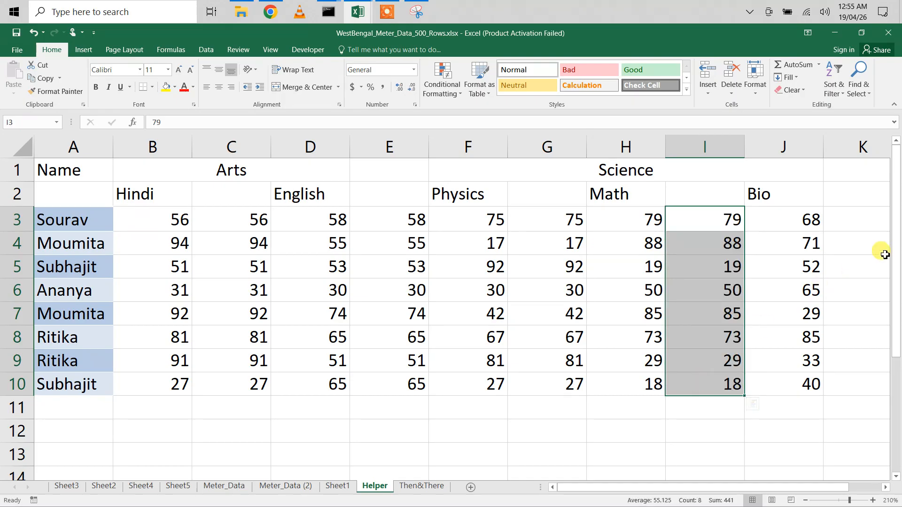
left_click_drag(850, 220, 852, 382)
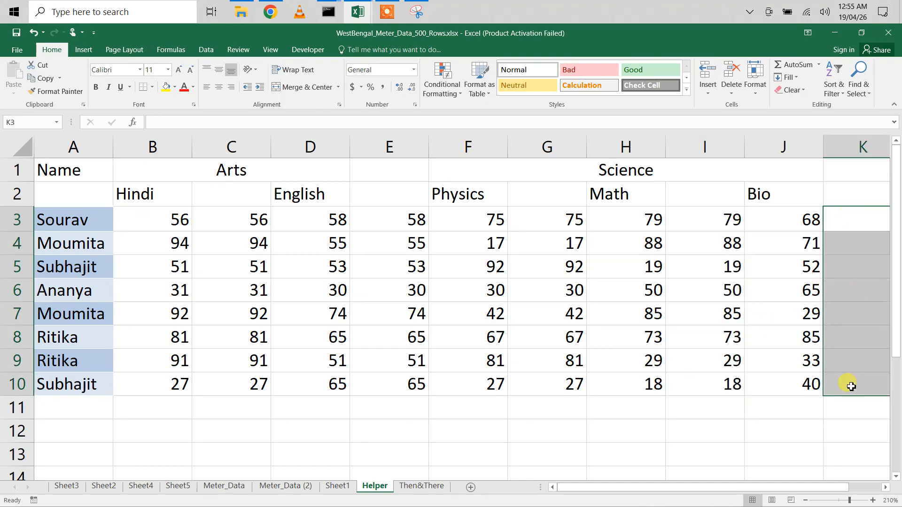
key("ctrl+r")
left_click(280, 378)
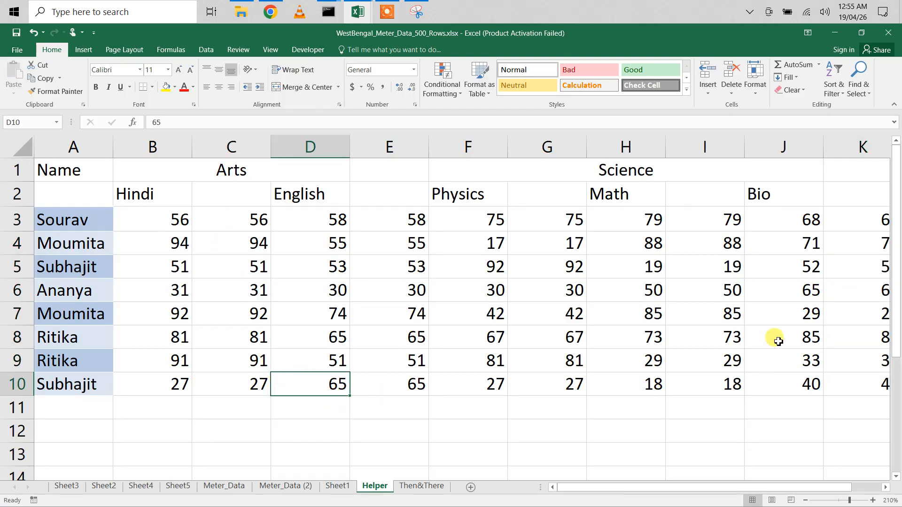
- Start a custom number format for the Bio copy K3:K10 showing red ✗Fail below 35: [Red][<35]"✗Fail"
scroll(778, 341, "right", 3)
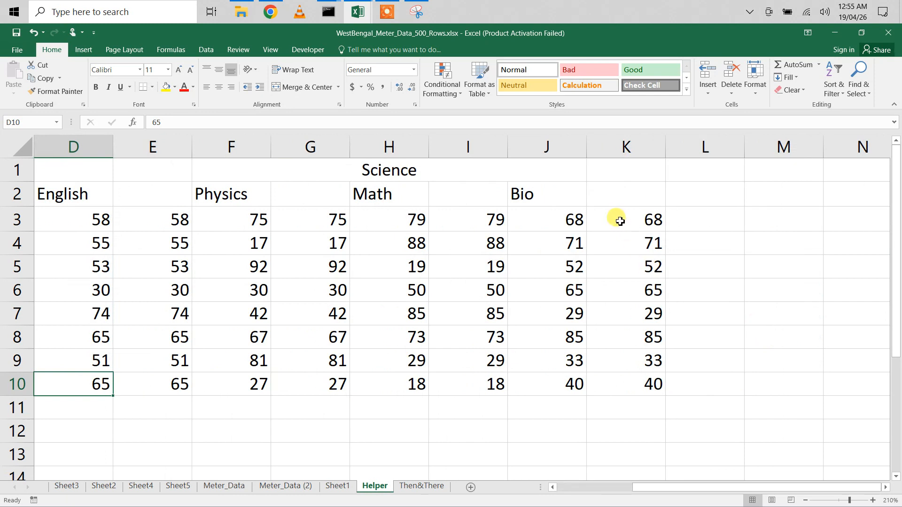
left_click_drag(620, 221, 630, 380)
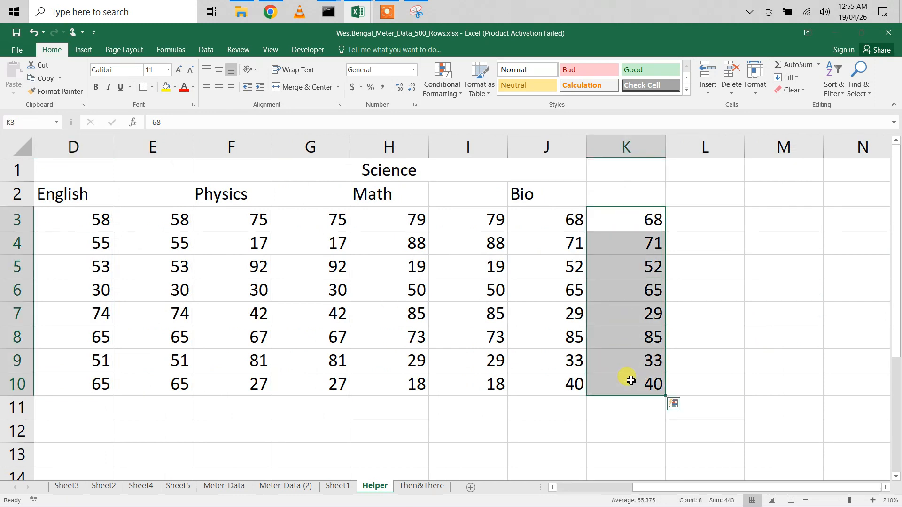
right_click(631, 384)
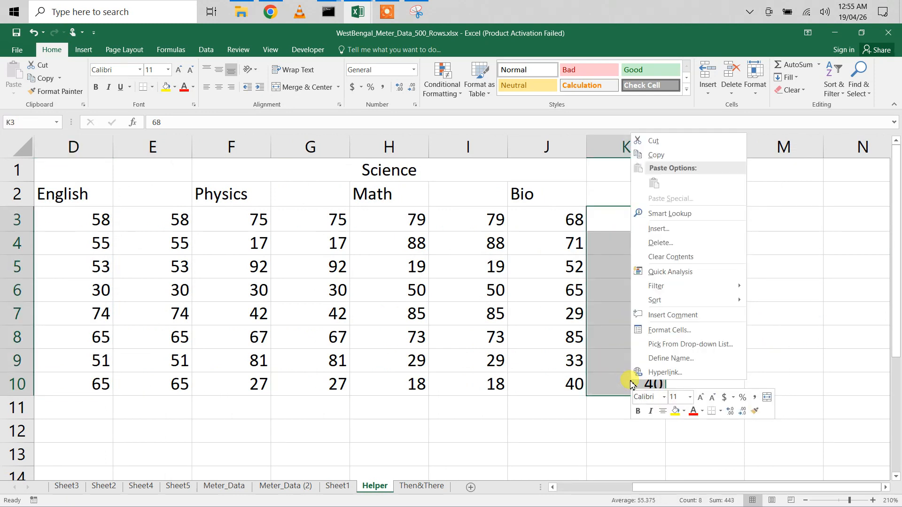
left_click(670, 329)
left_click(535, 320)
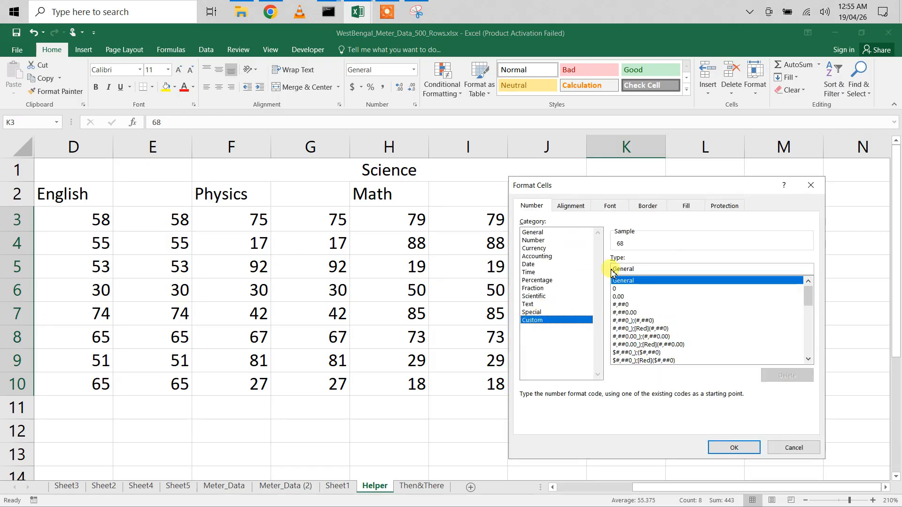
double_click(646, 268)
type("[")
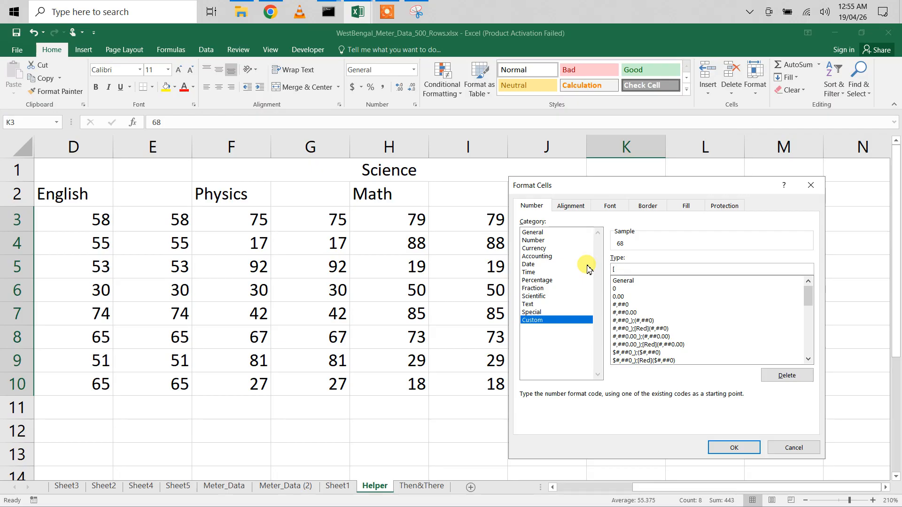
type("Red][<35]")
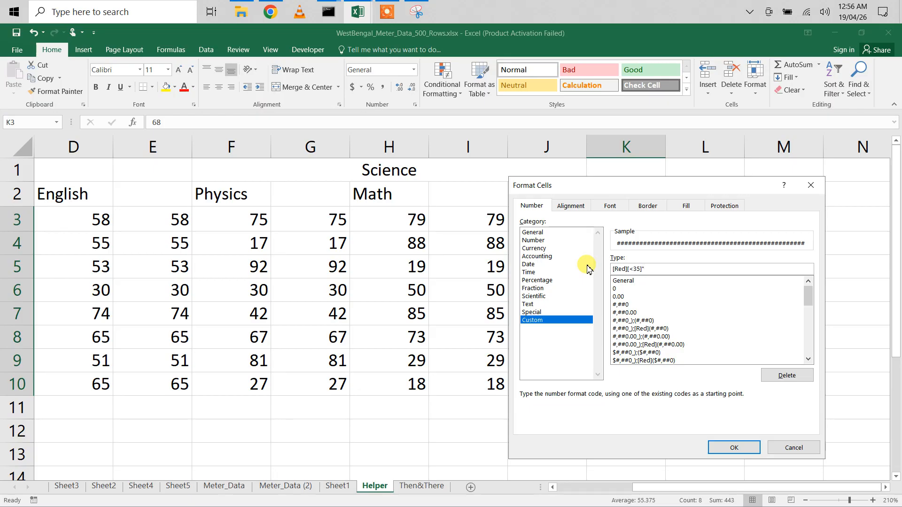
key("super+period")
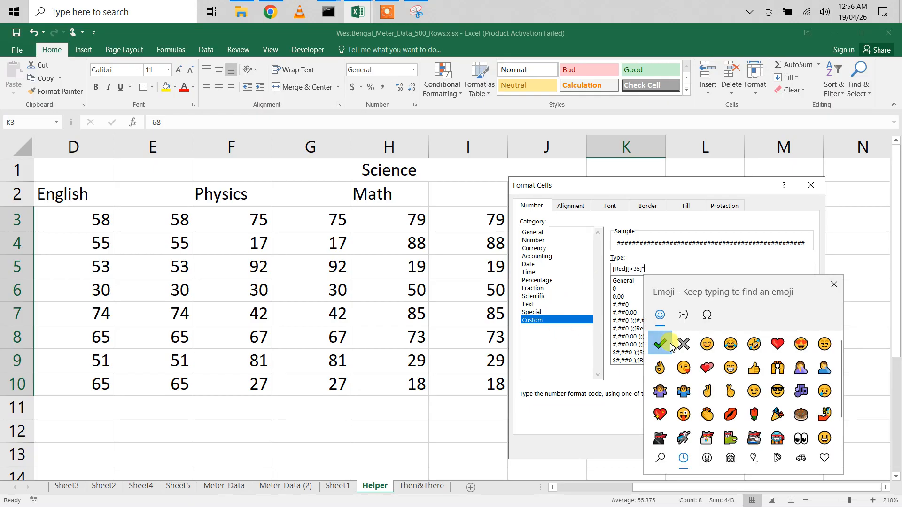
left_click(683, 344)
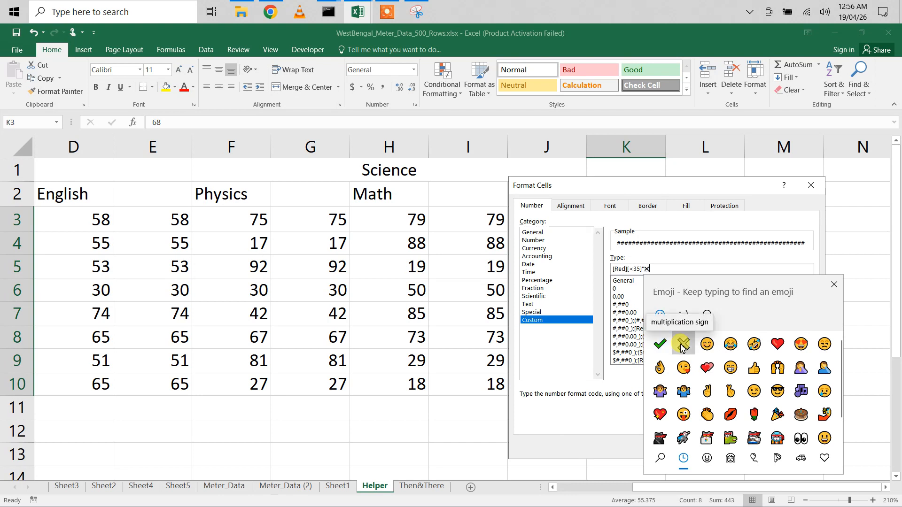
left_click(832, 287)
type("Fail")
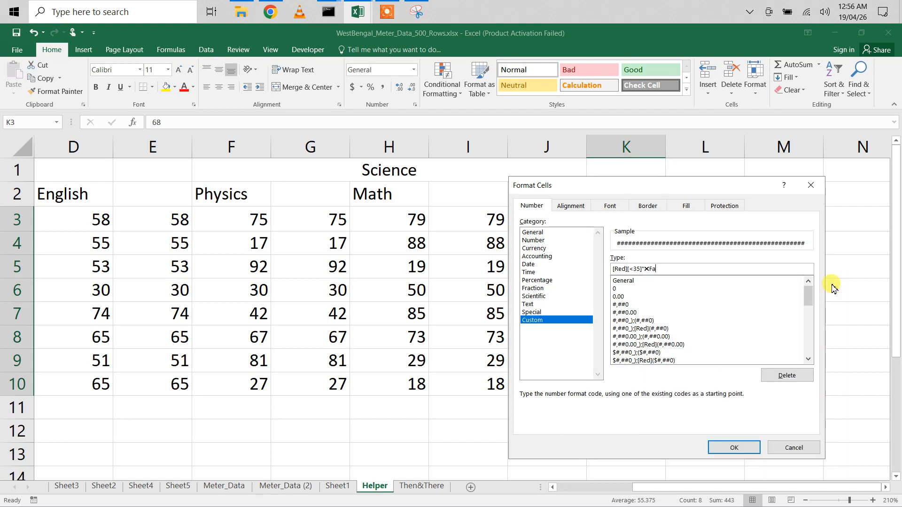
type("\"")
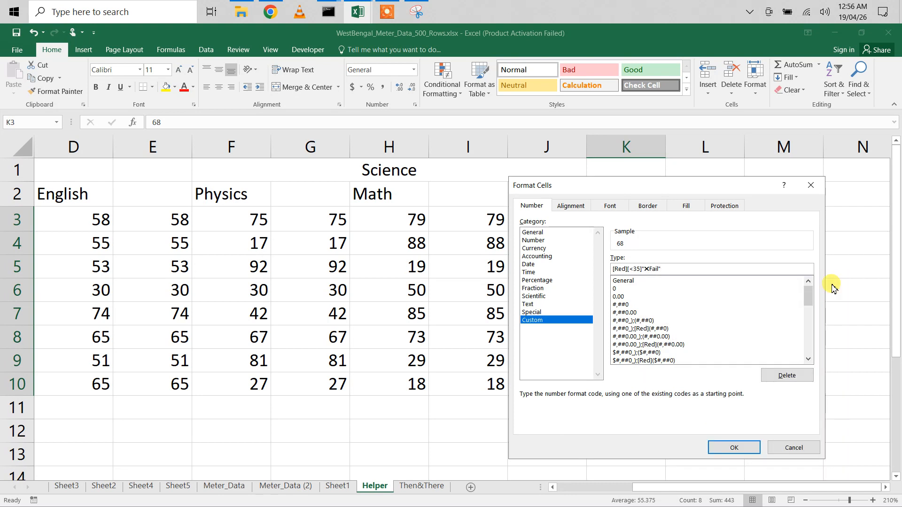
type(";[Green][>=35")
- Add the second format section ;[Green][>=35]"✓Pass" for marks of 35 or more
key("super+period")
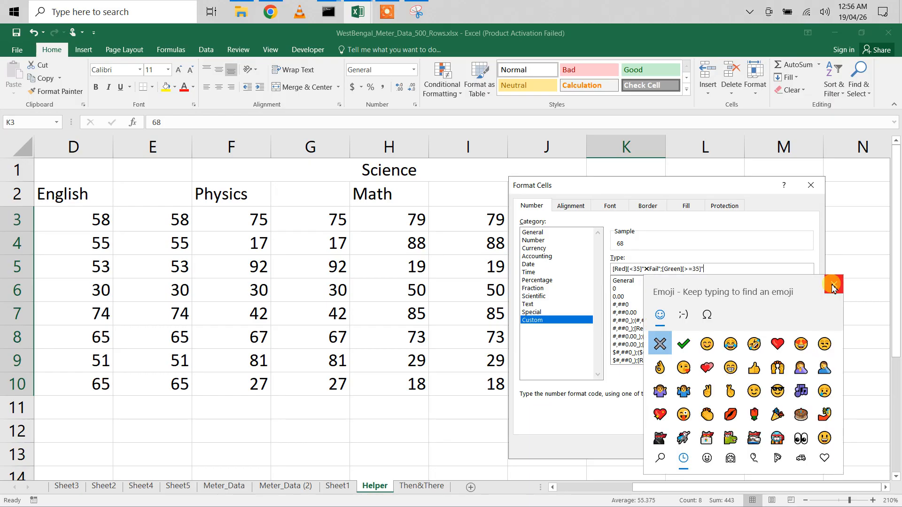
left_click(683, 345)
left_click(831, 286)
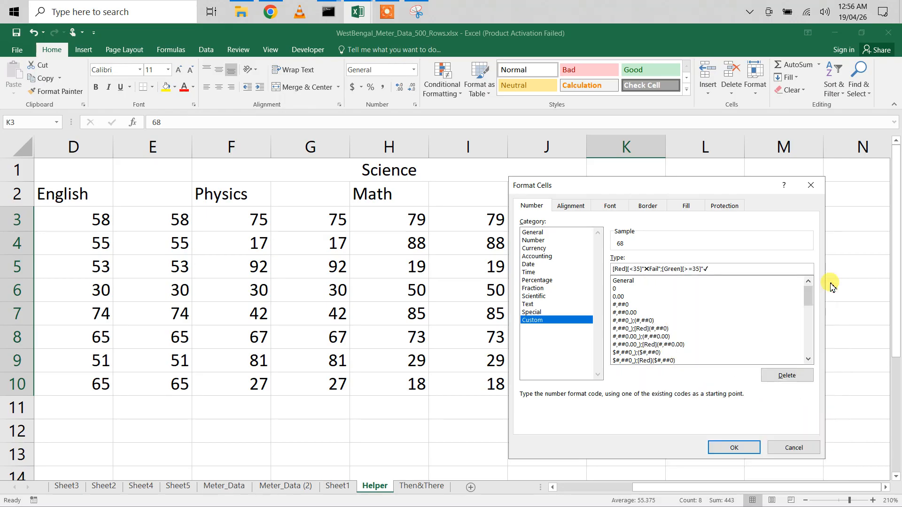
type("Pass\"")
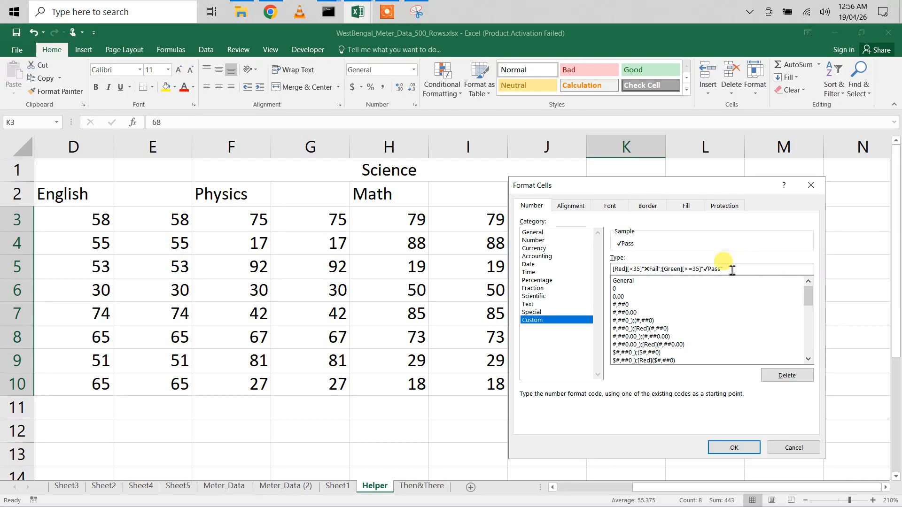
- Copy the whole custom format code and apply the format to K3:K10
left_click_drag(731, 270, 577, 263)
key("ctrl+c")
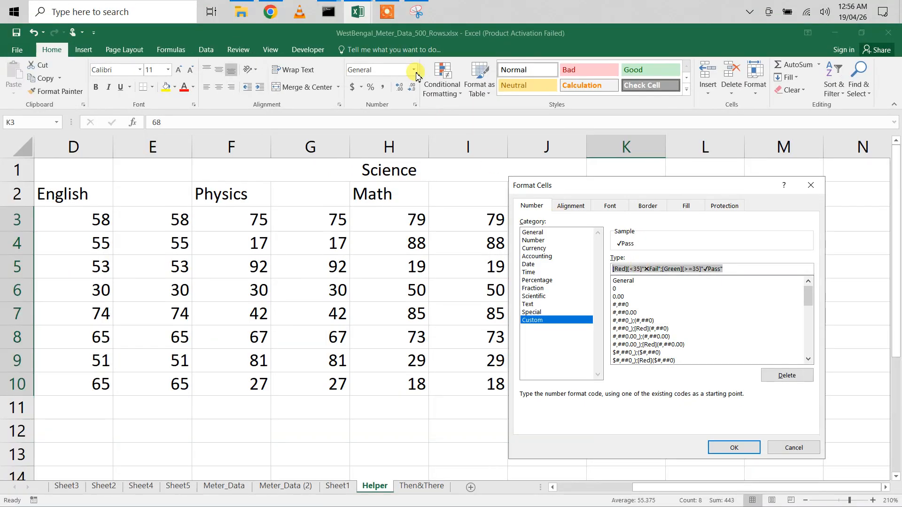
left_click(411, 14)
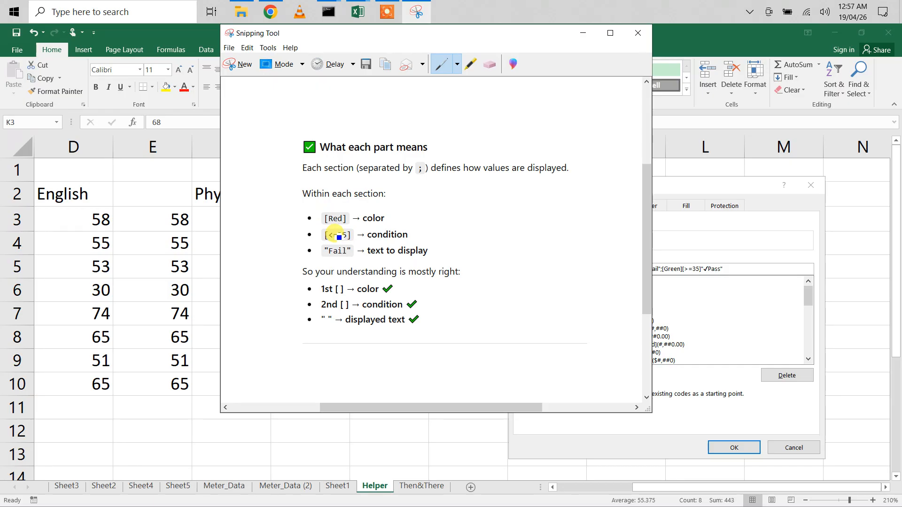
left_click(582, 33)
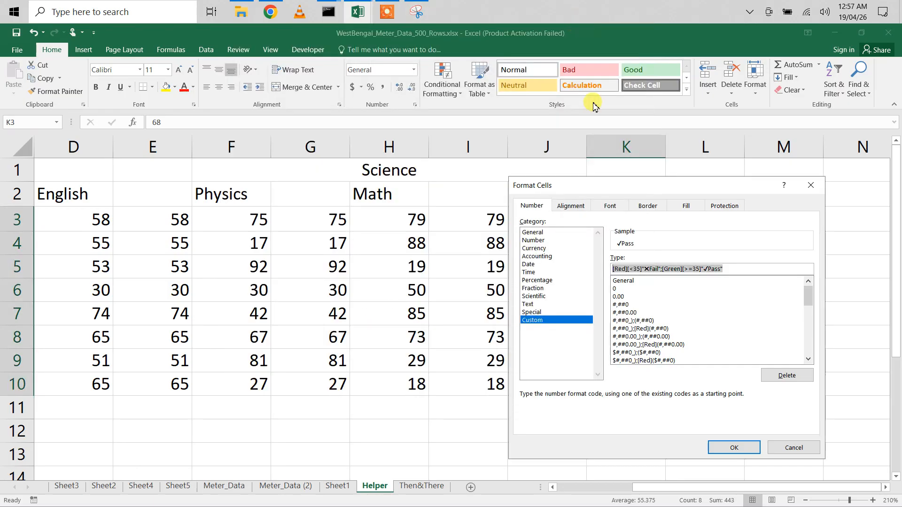
left_click(735, 448)
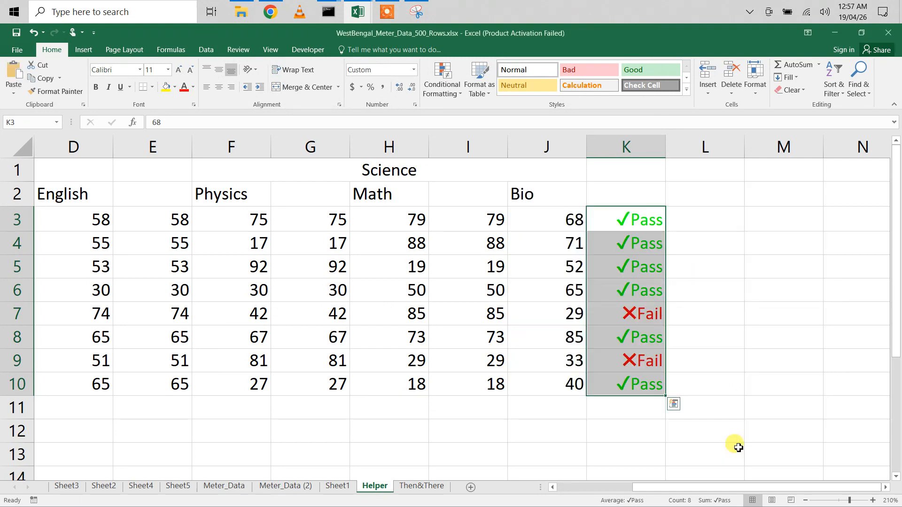
- Apply the same copied Pass/Fail custom format to the duplicate columns C, E, G and I, rows 3 to 10
left_click_drag(458, 221, 467, 376)
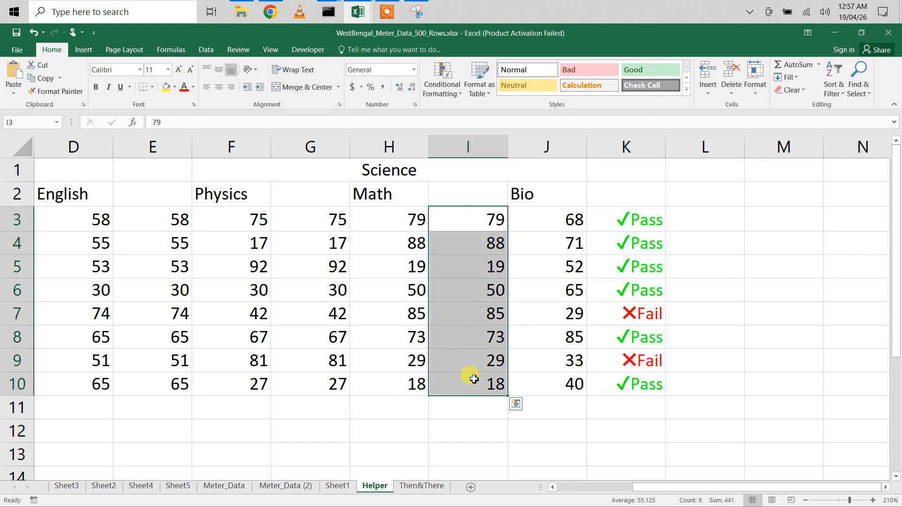
left_click_drag(305, 213, 321, 385)
left_click_drag(164, 220, 170, 383)
scroll(169, 379, "left", 3)
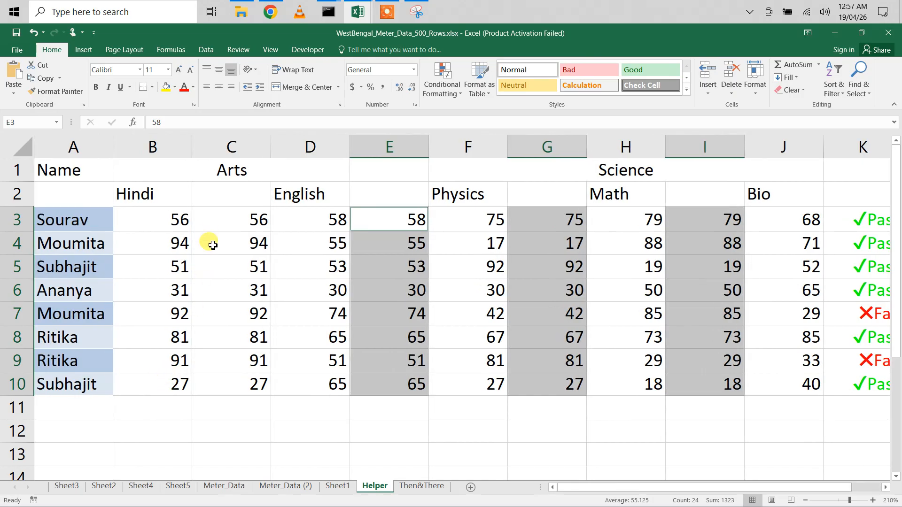
left_click_drag(213, 214, 212, 383)
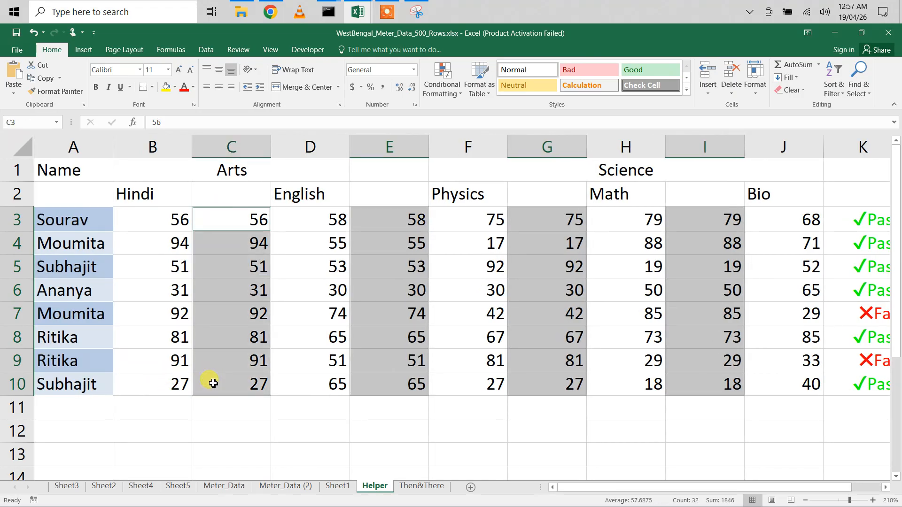
right_click(213, 383)
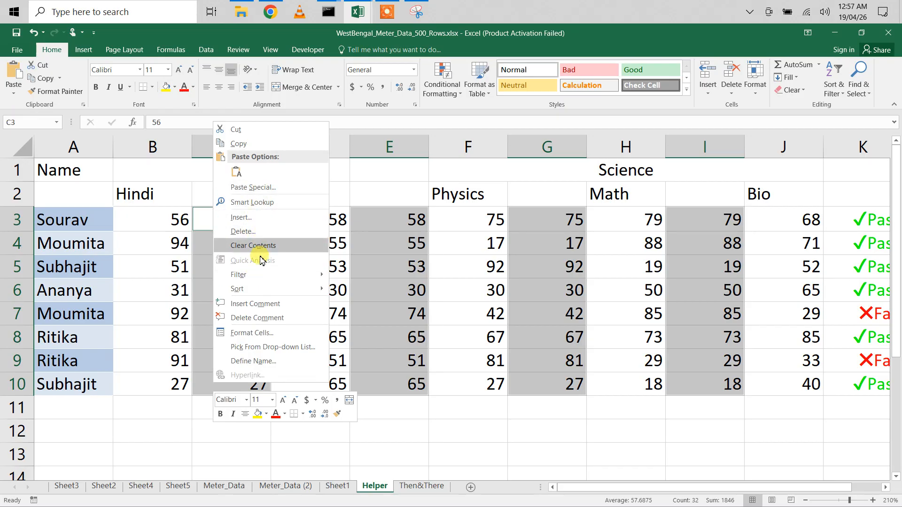
left_click(257, 335)
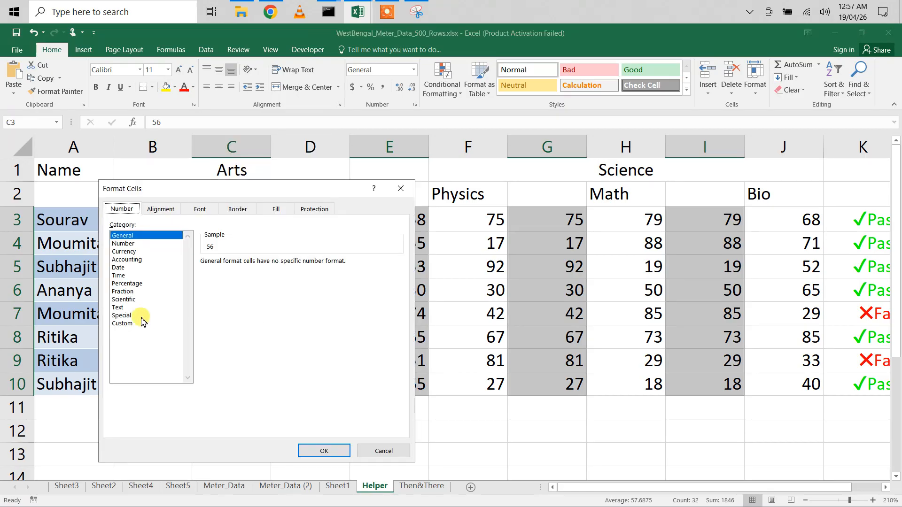
left_click(121, 324)
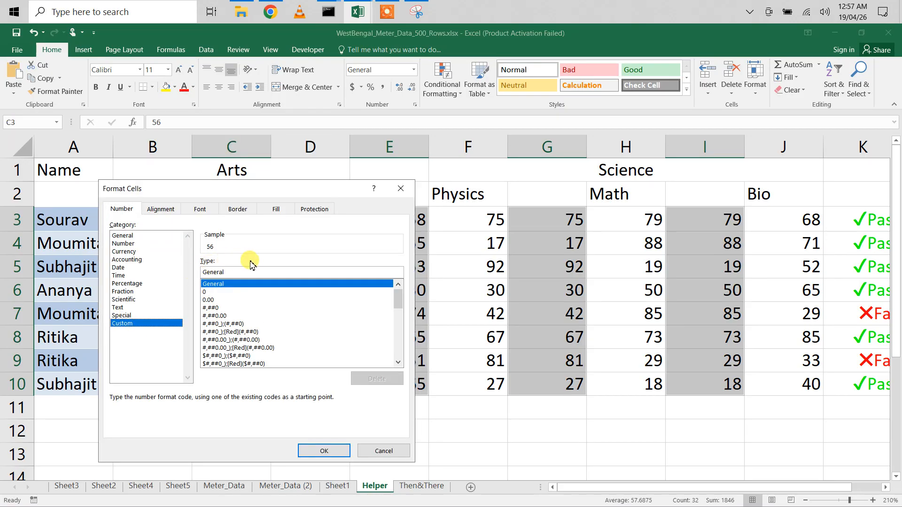
type("[Red][<35]\"✕Fail\";[Green][>=35]\"✓Pass\"")
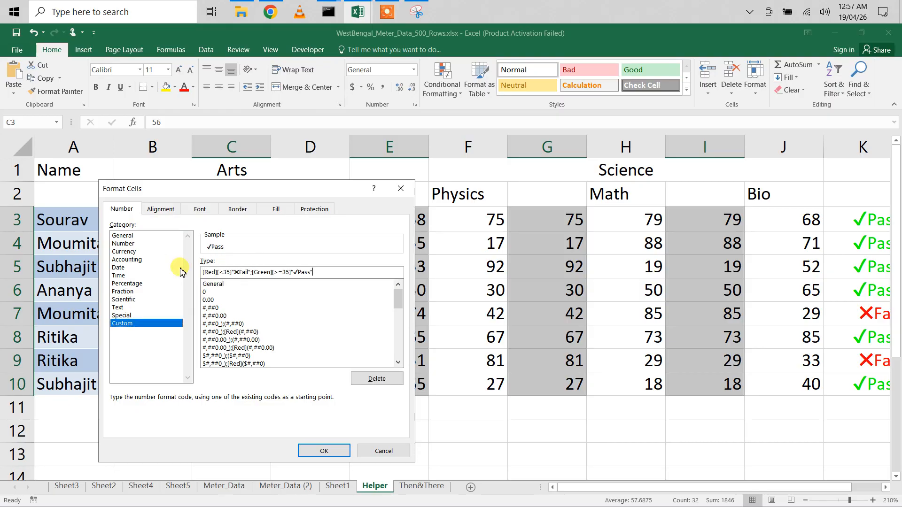
left_click(331, 446)
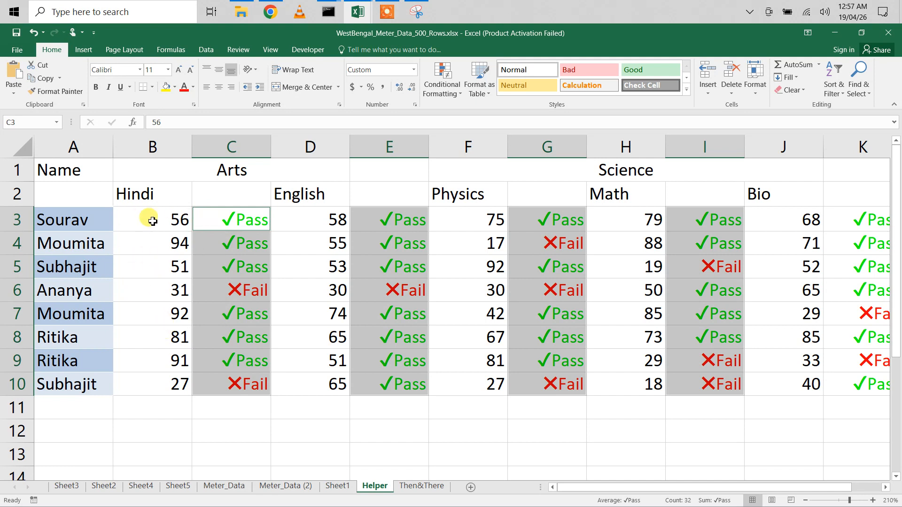
- Paste the Pass/Fail custom format code for the original mark columns B, D, F, H and J, rows 3 to 10
left_click_drag(147, 219, 169, 382)
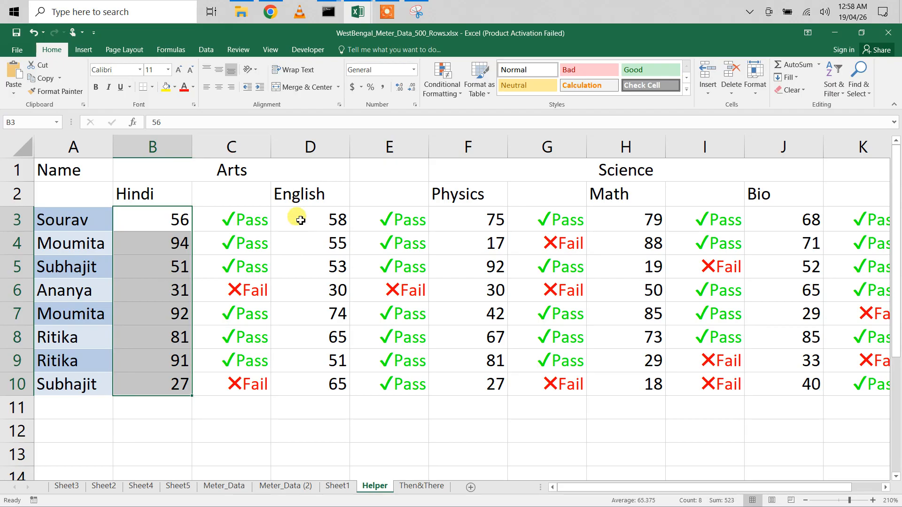
left_click_drag(300, 220, 306, 374, "ctrl")
left_click_drag(478, 229, 479, 382, "ctrl")
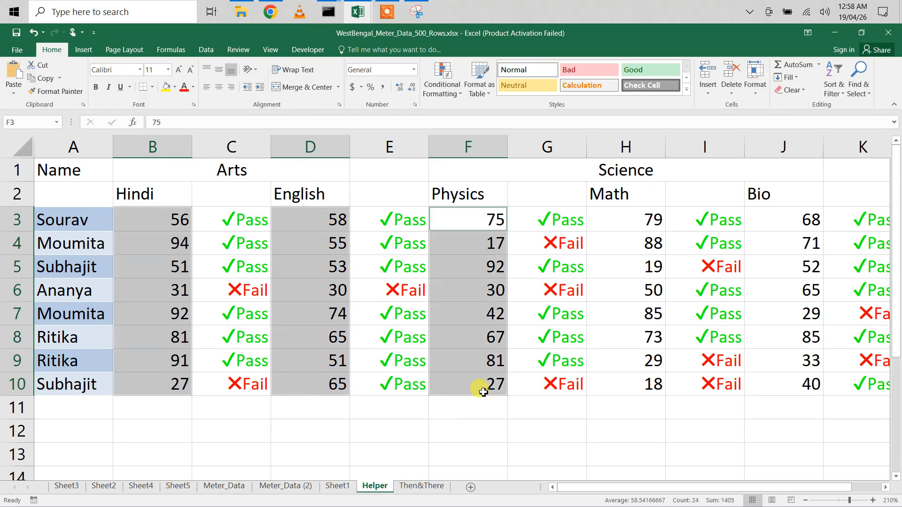
left_click_drag(628, 221, 636, 383, "ctrl")
left_click_drag(801, 218, 799, 380, "ctrl")
scroll(798, 376, "right", 3)
scroll(796, 376, "left", 3)
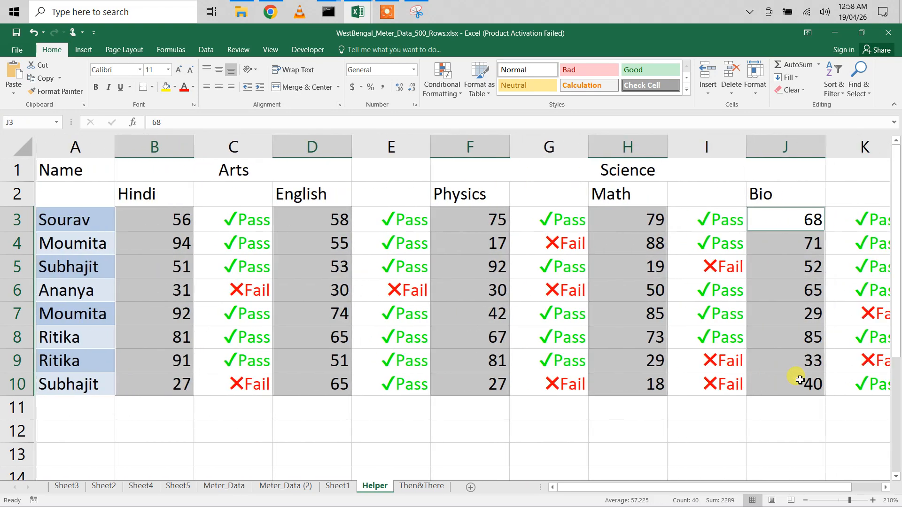
right_click(147, 296)
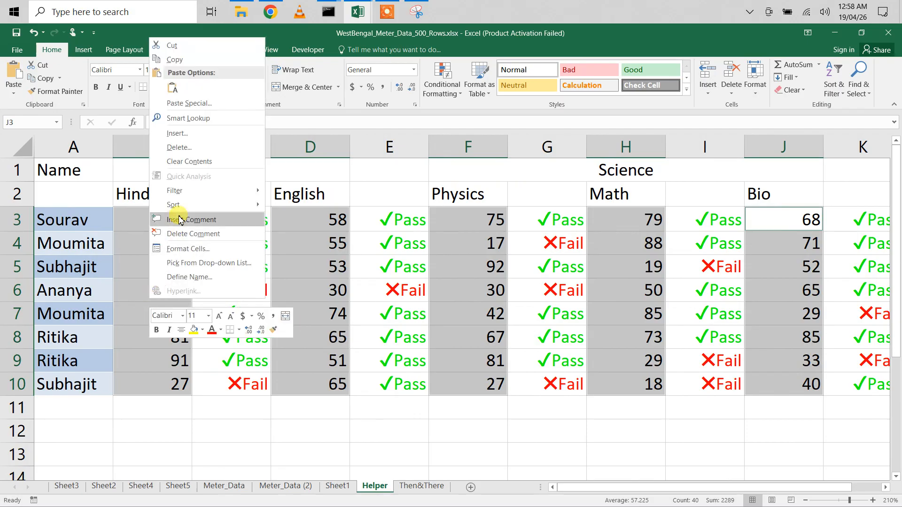
left_click(188, 248)
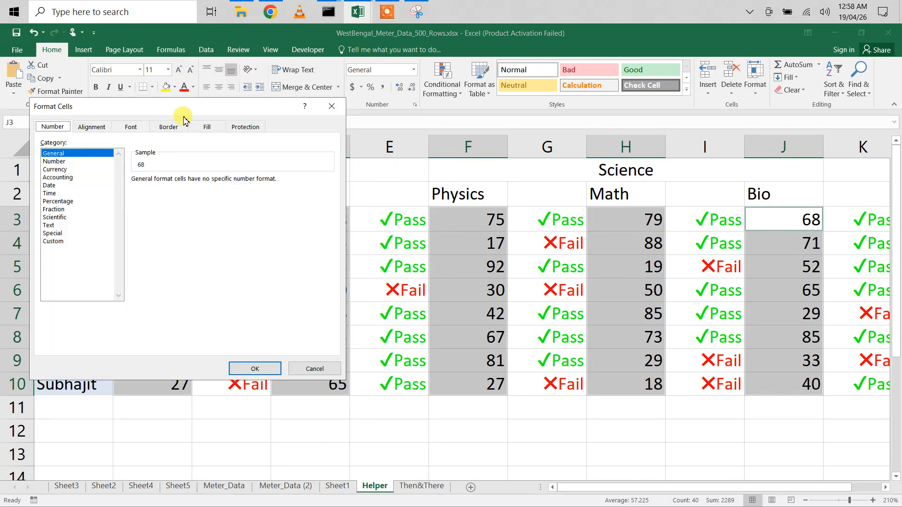
left_click_drag(176, 108, 459, 141)
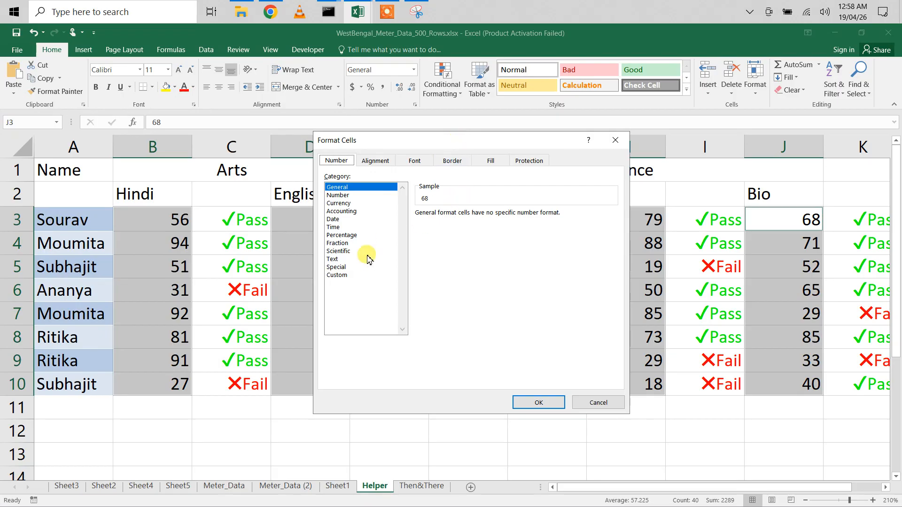
left_click(336, 276)
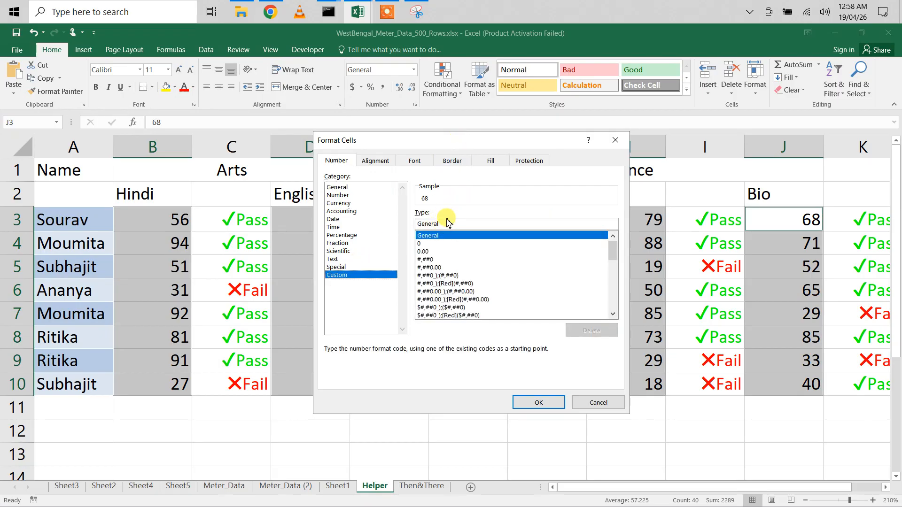
left_click_drag(451, 225, 391, 222)
key("ctrl+v")
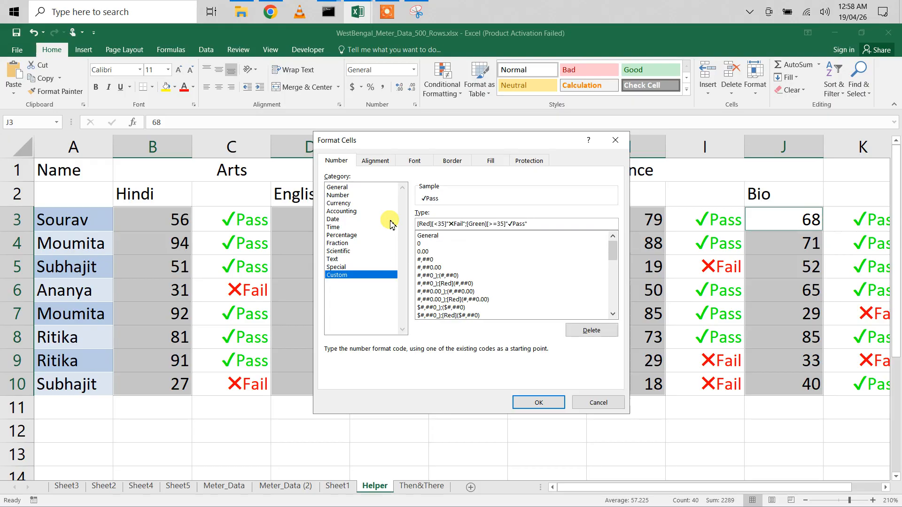
- Insert a 0 placeholder before each section's text, giving [Red][<35]0"✗Fail";[Green][>=35]0"✓Pass", and apply it
key("super+plus")
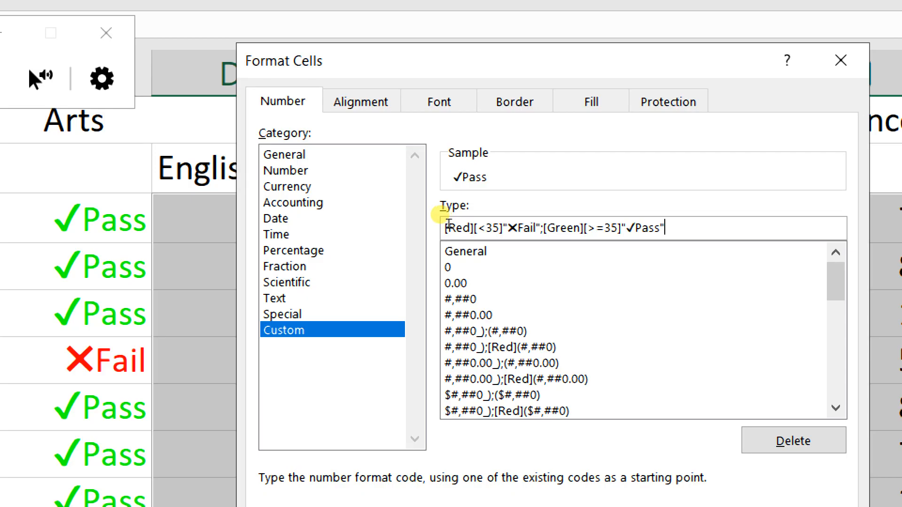
left_click(448, 223)
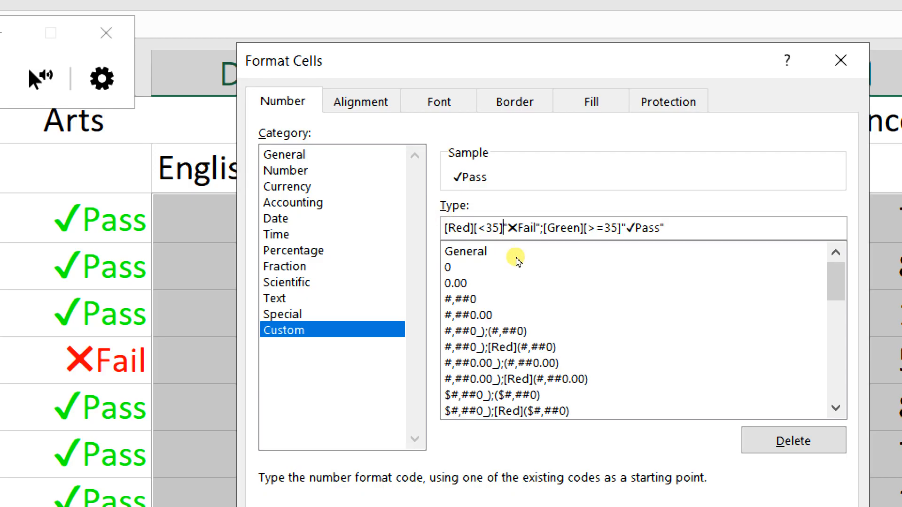
type("0")
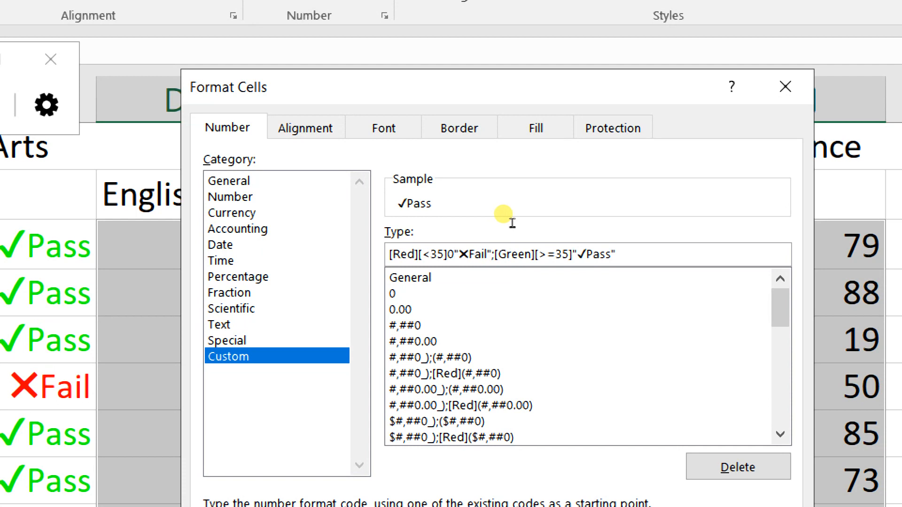
type("0")
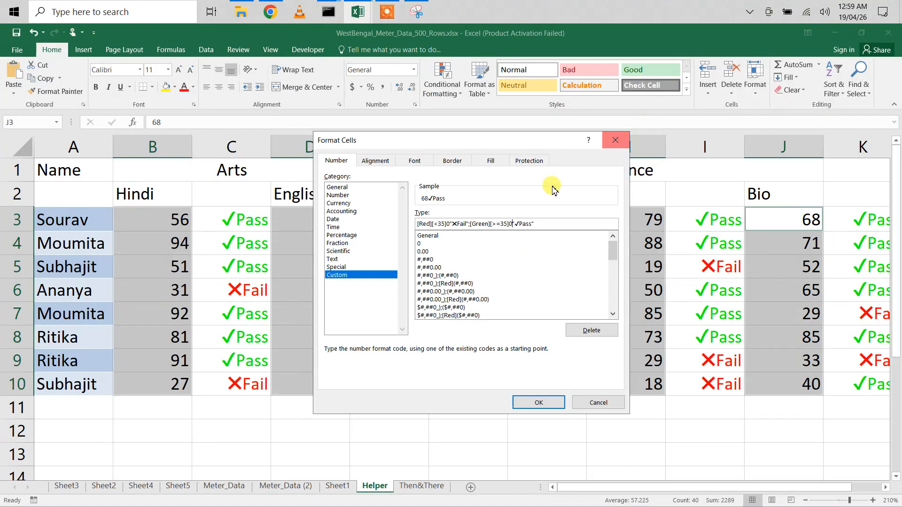
left_click(539, 403)
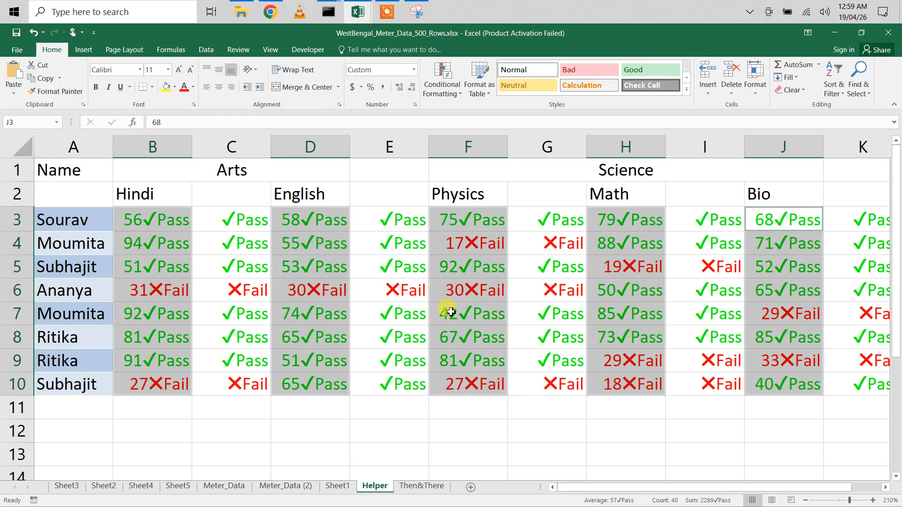
left_click(386, 11)
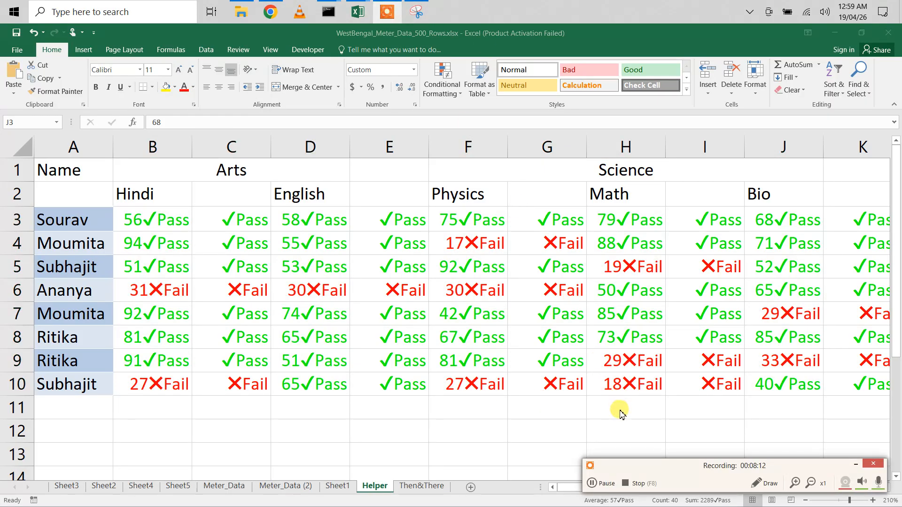